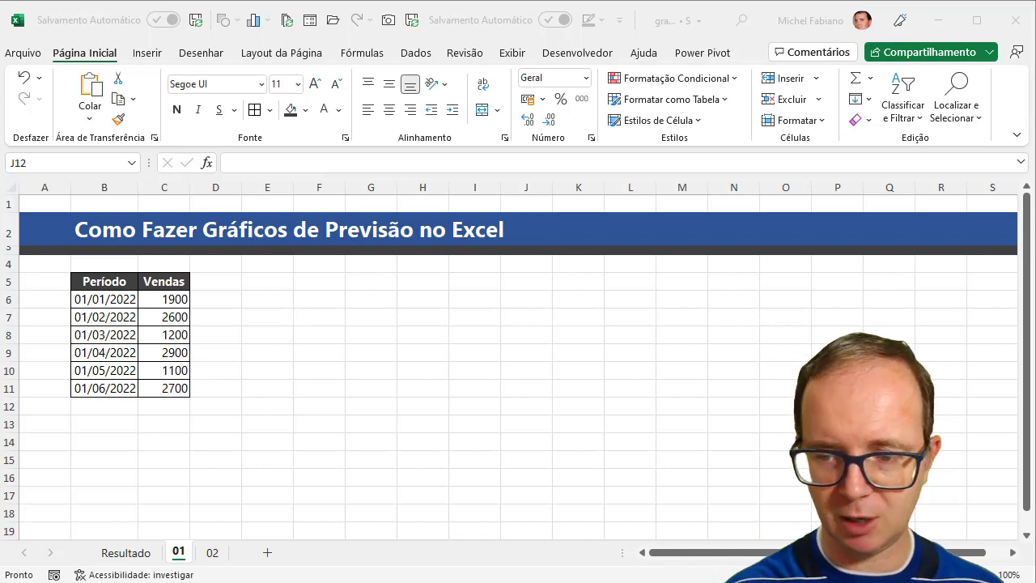
Bring the workbook forward and select the Período dates in B6:B11.
key(alt+Tab)
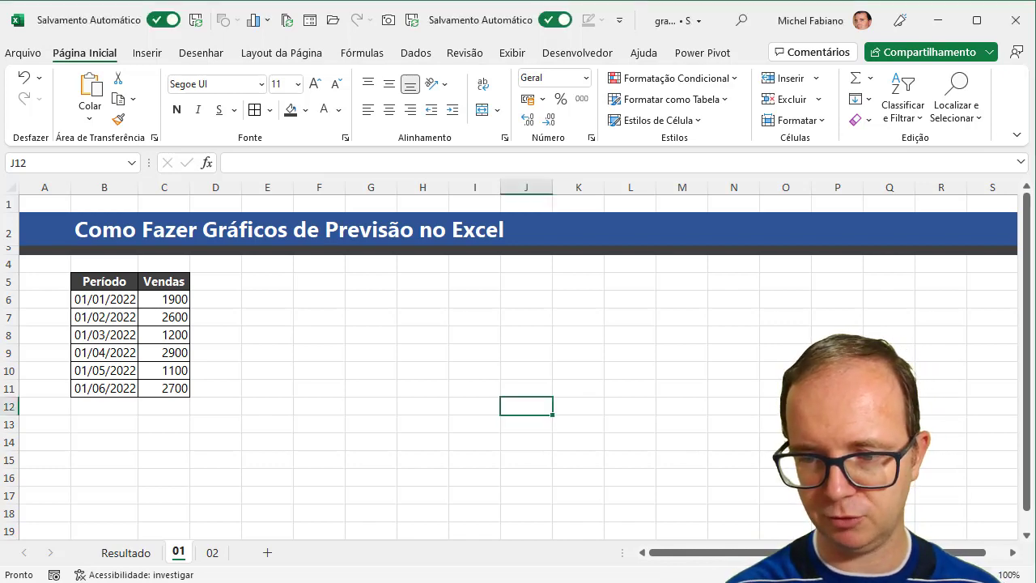
scroll(517, 360, up, 3)
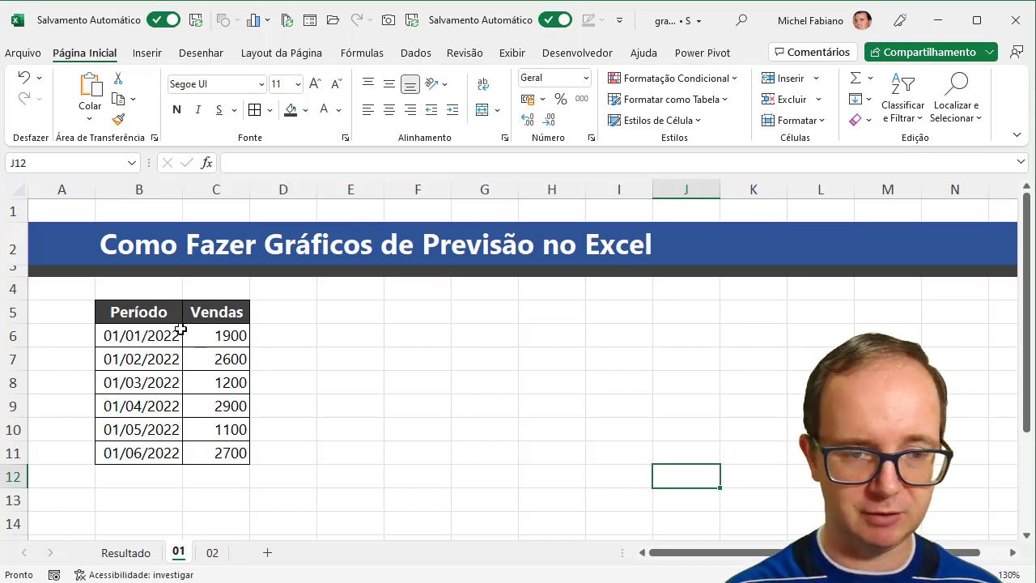
drag(159, 337, 146, 456)
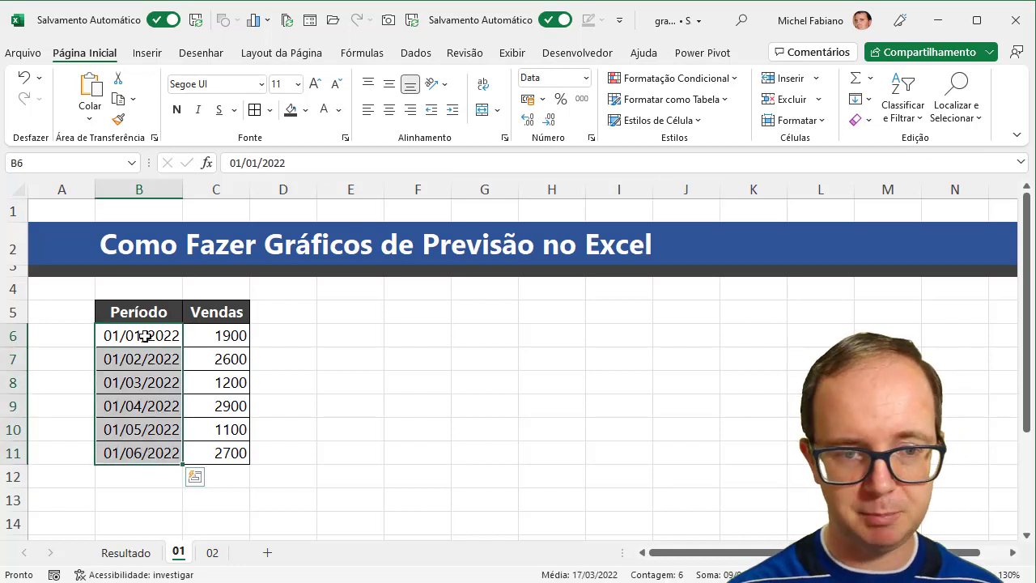
drag(143, 334, 167, 453)
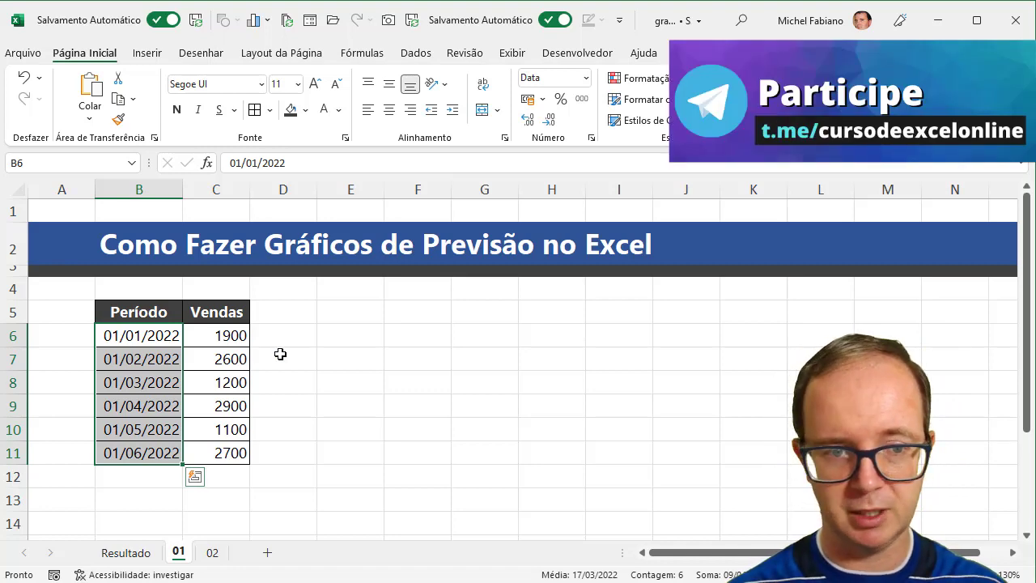
Add the Período heading in E5 with 01/01/2022, 15/01/2022 and 30/01/2022 in E6:E8.
click(346, 311)
text(Perí)
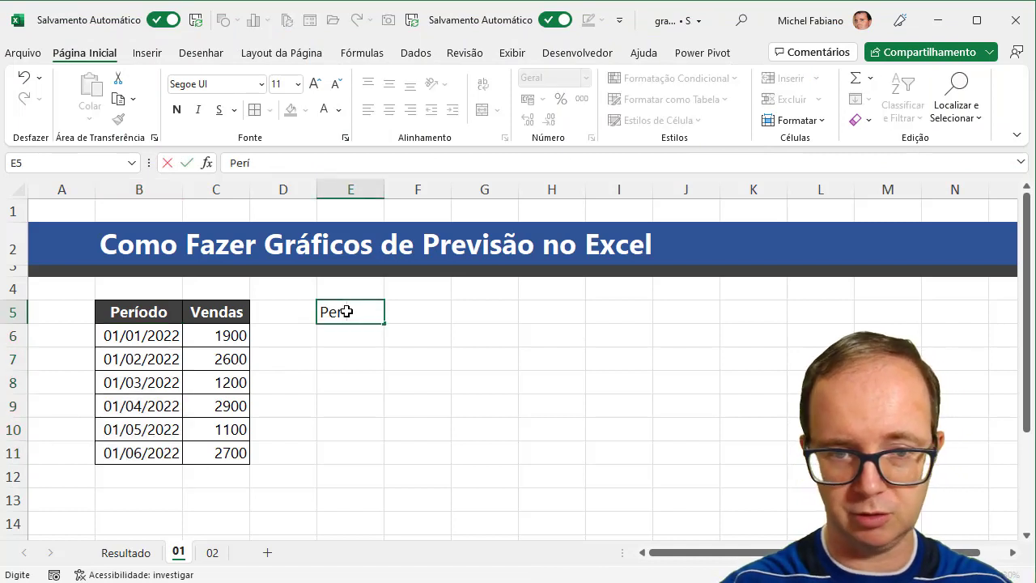
text(odo)
text(od)
key(Return)
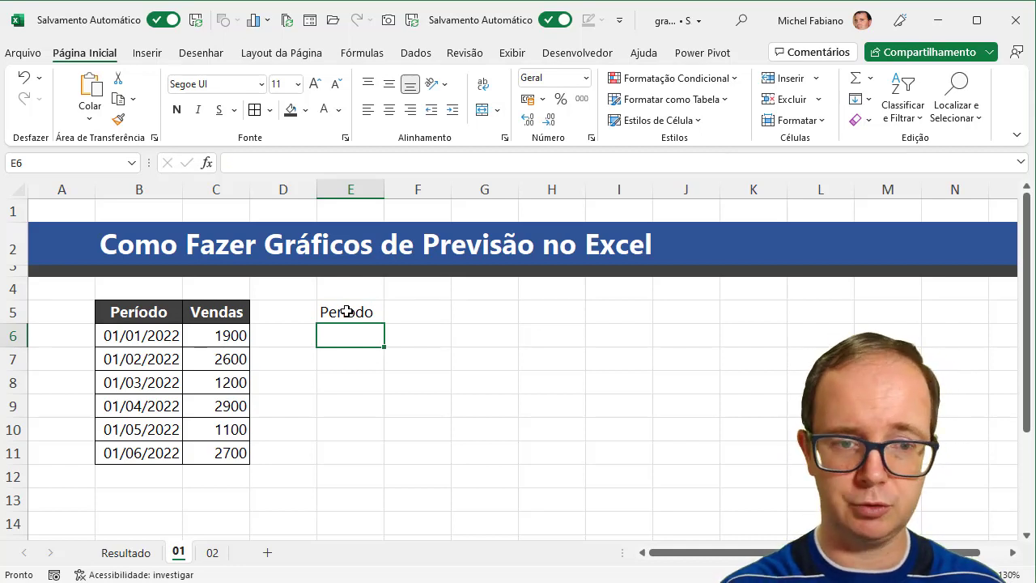
text(01/01/2022)
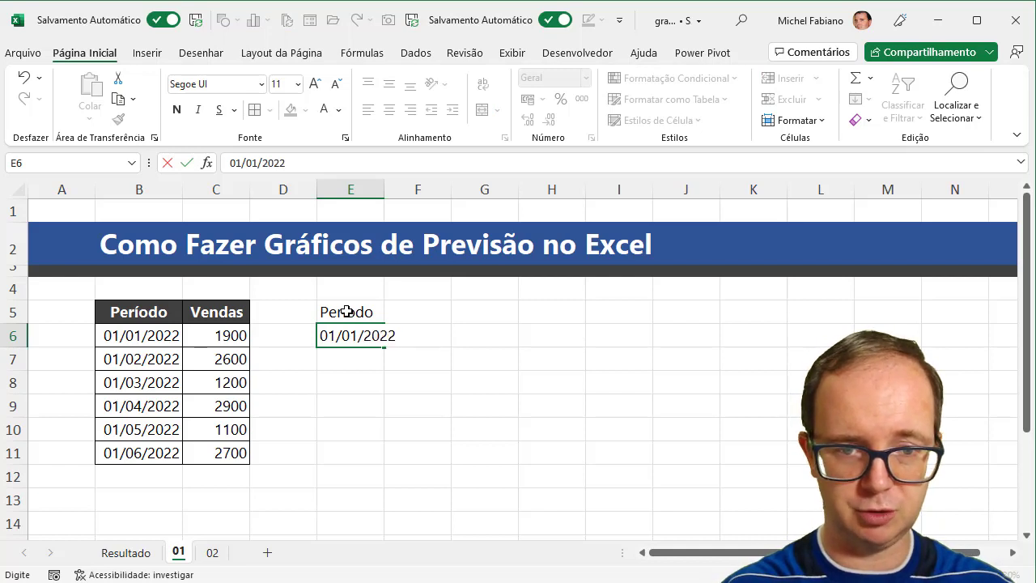
key(Return)
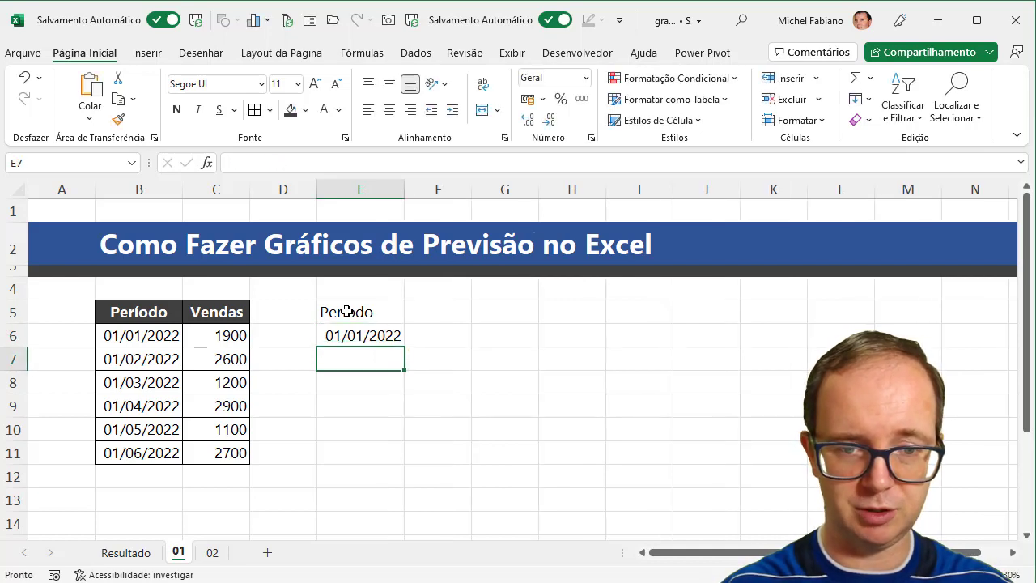
text(15/)
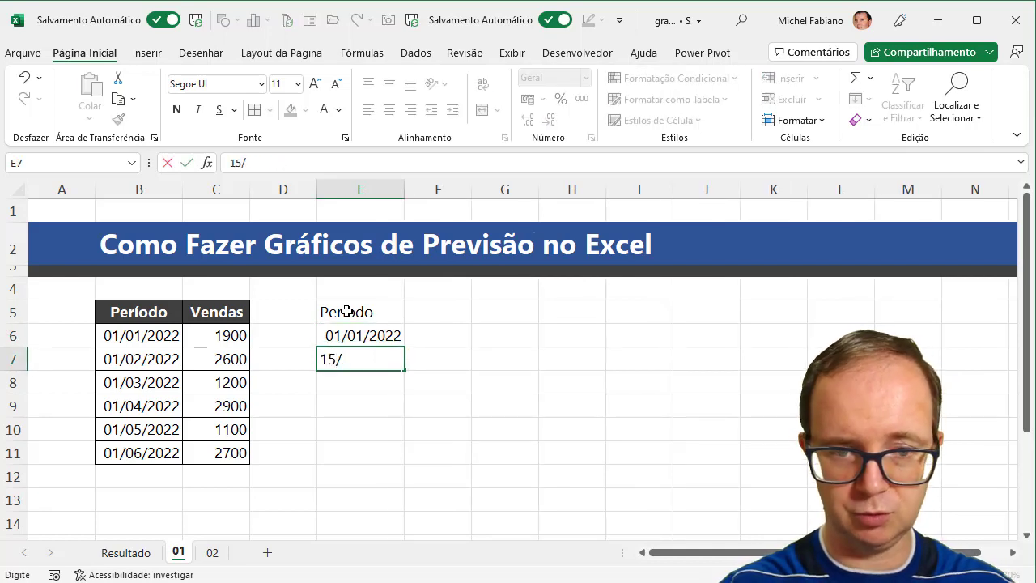
text(01/202)
key(Return)
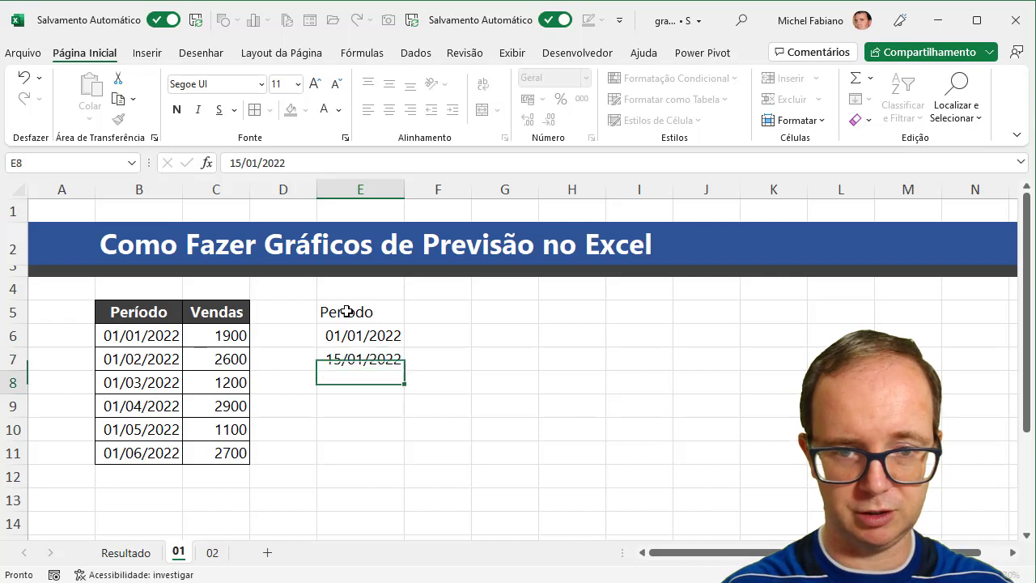
text(30/01/2022)
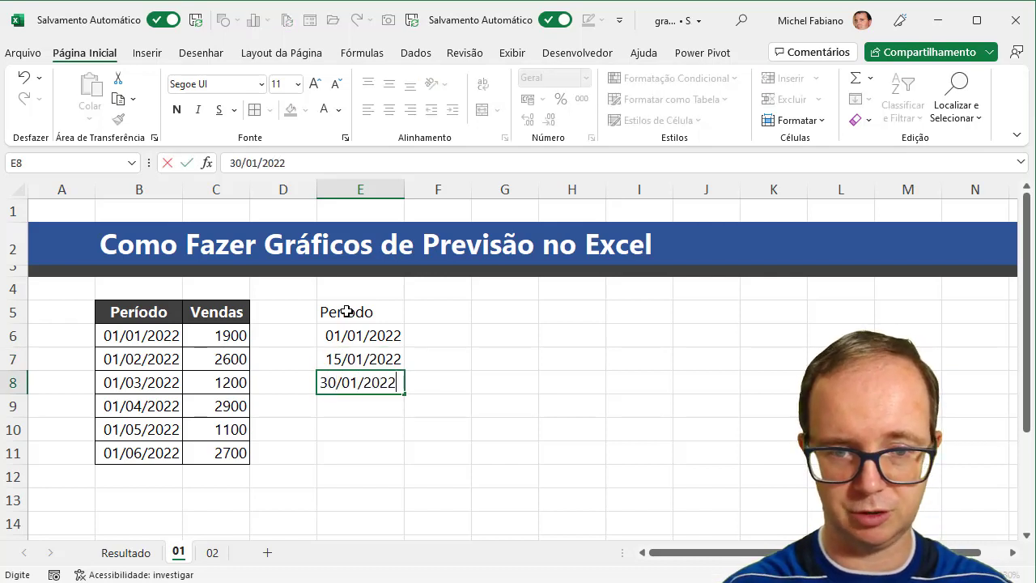
key(Return)
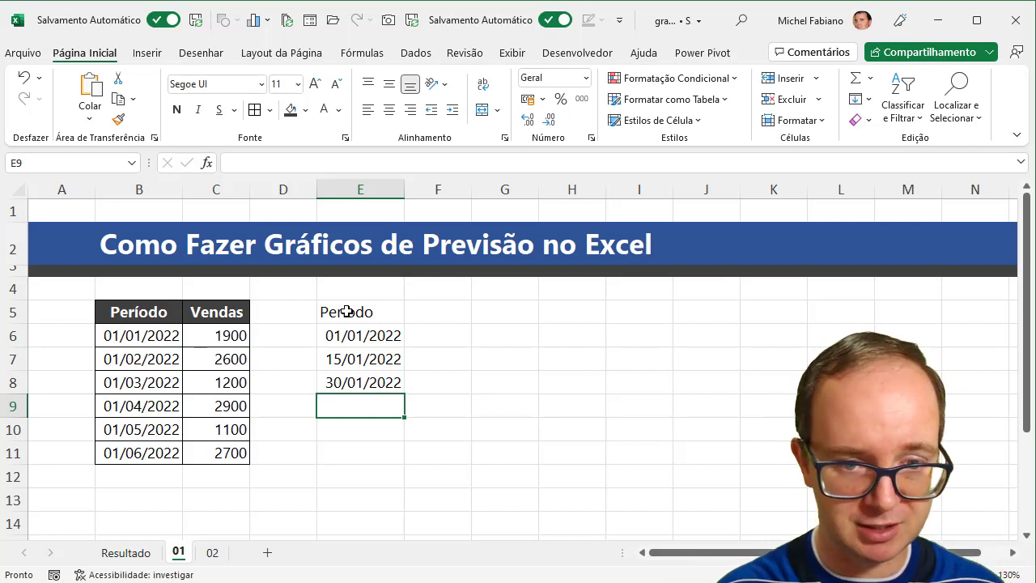
right_click(377, 334)
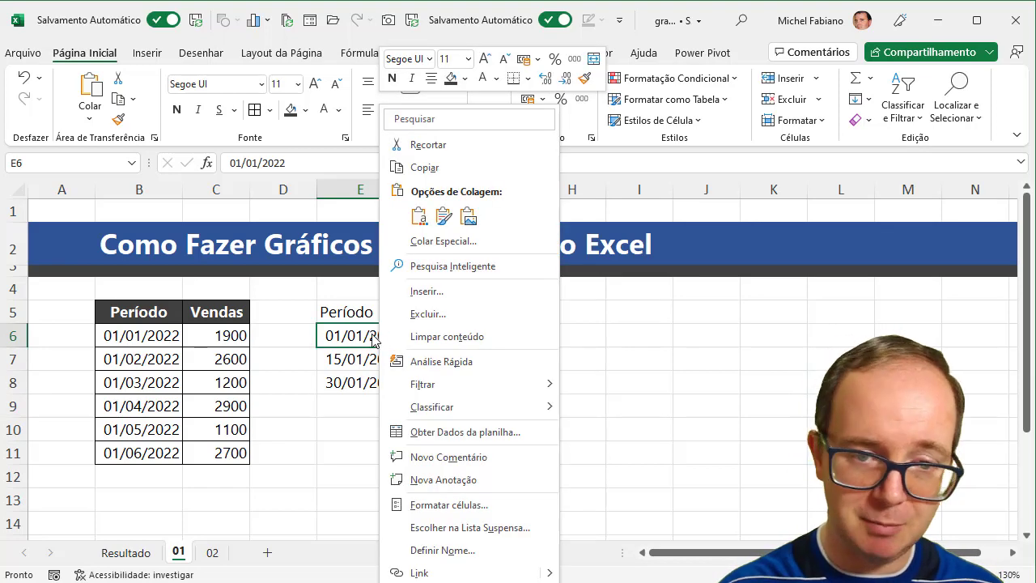
click(352, 333)
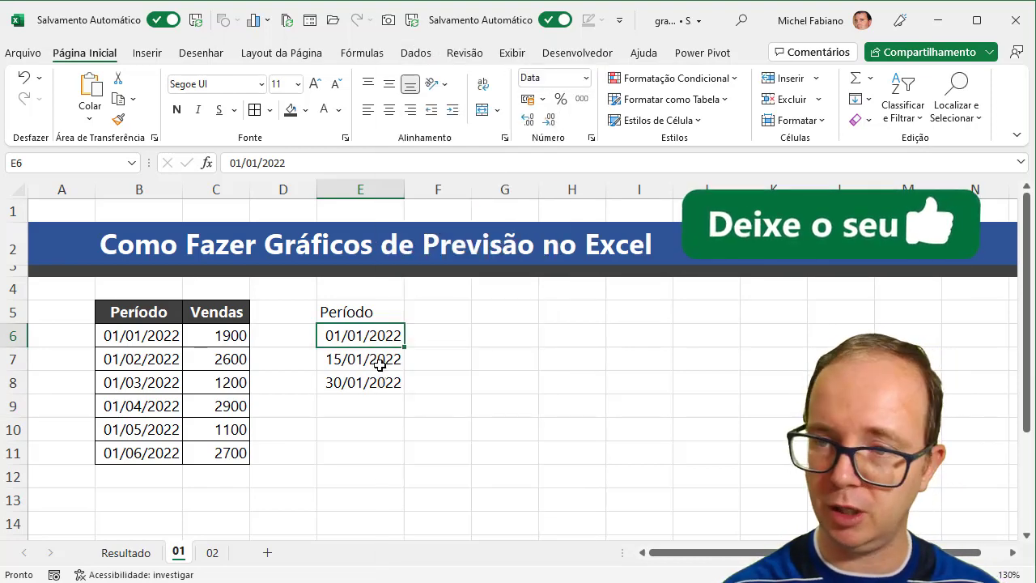
Enter 01/01/2022 in G6 and fill daily dates down to 06/01/2022 in G11.
click(495, 333)
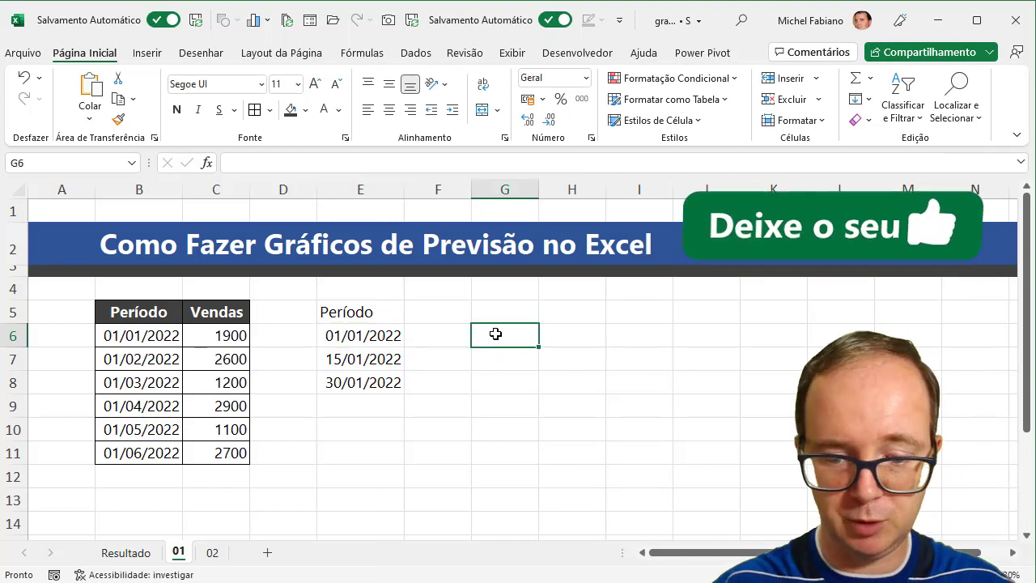
text(01/2)
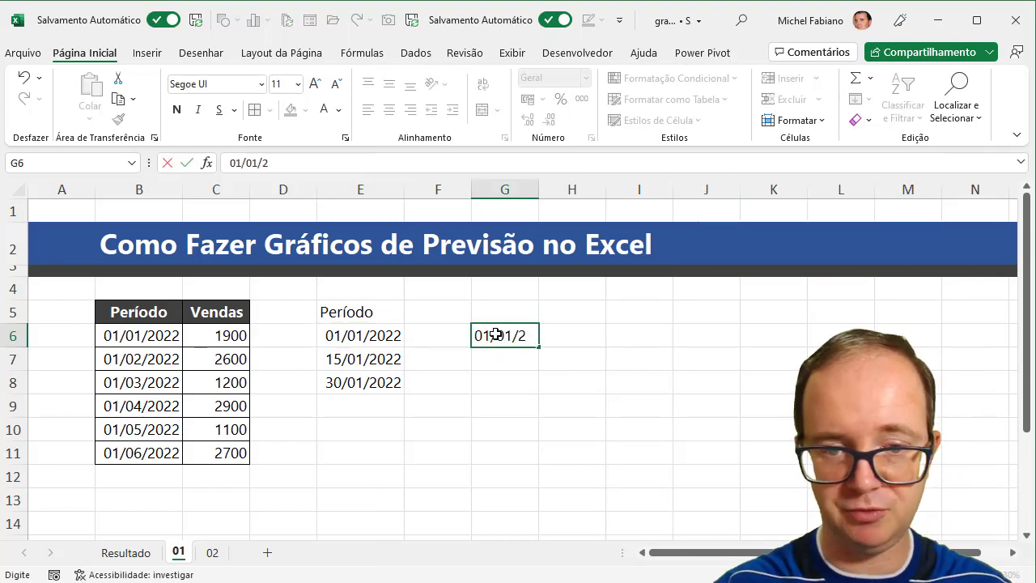
text(022)
key(Return)
click(493, 334)
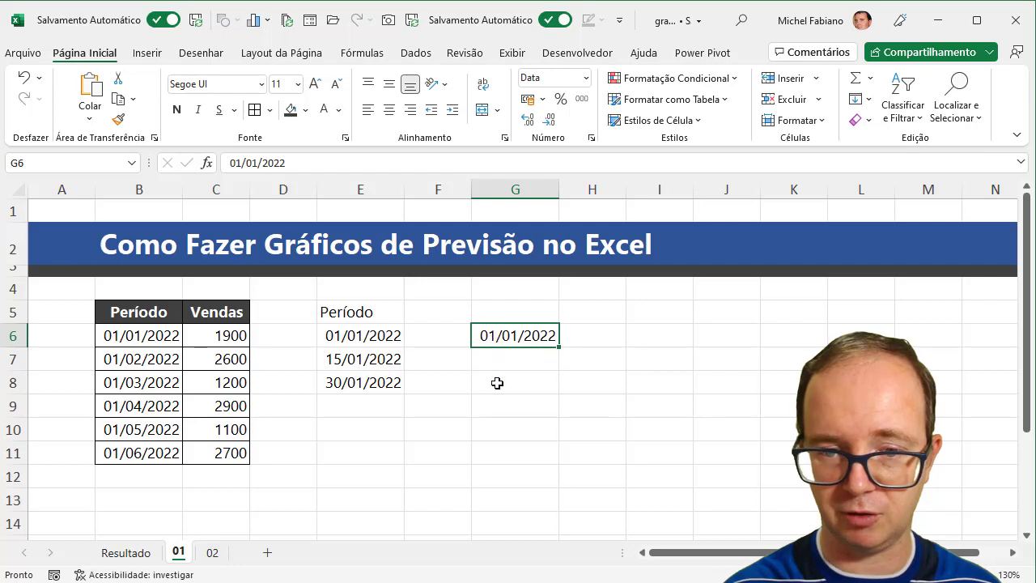
drag(555, 346, 554, 458)
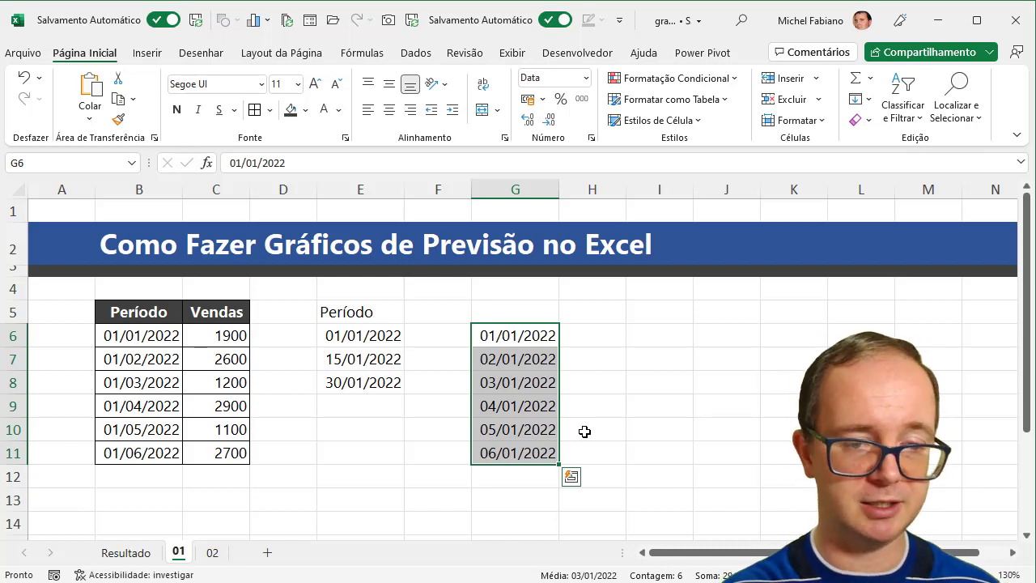
click(229, 401)
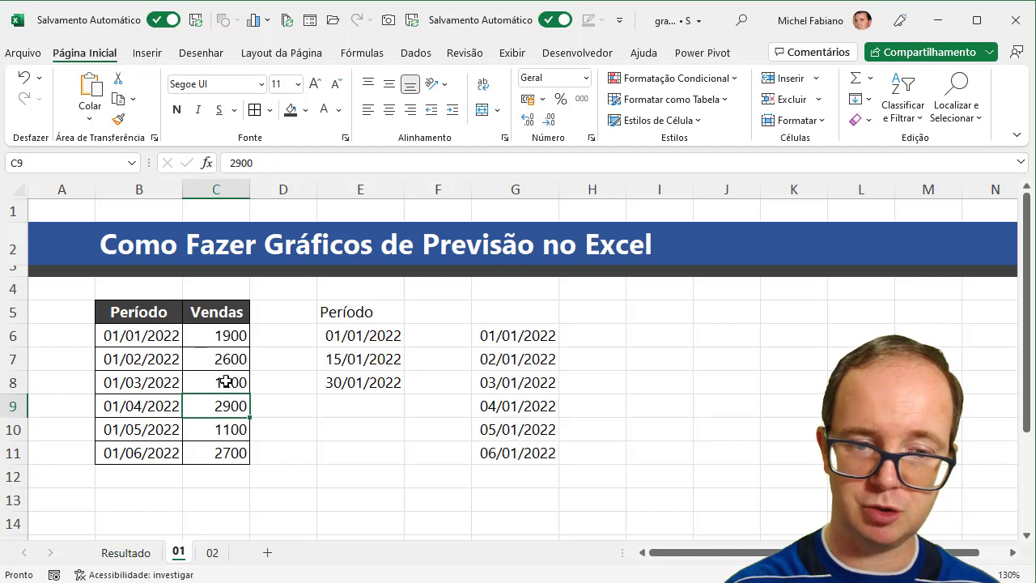
Re-enter 1200 as the sales value in C8, then select the Período/Vendas range B5:C11.
drag(226, 382, 225, 400)
click(229, 336)
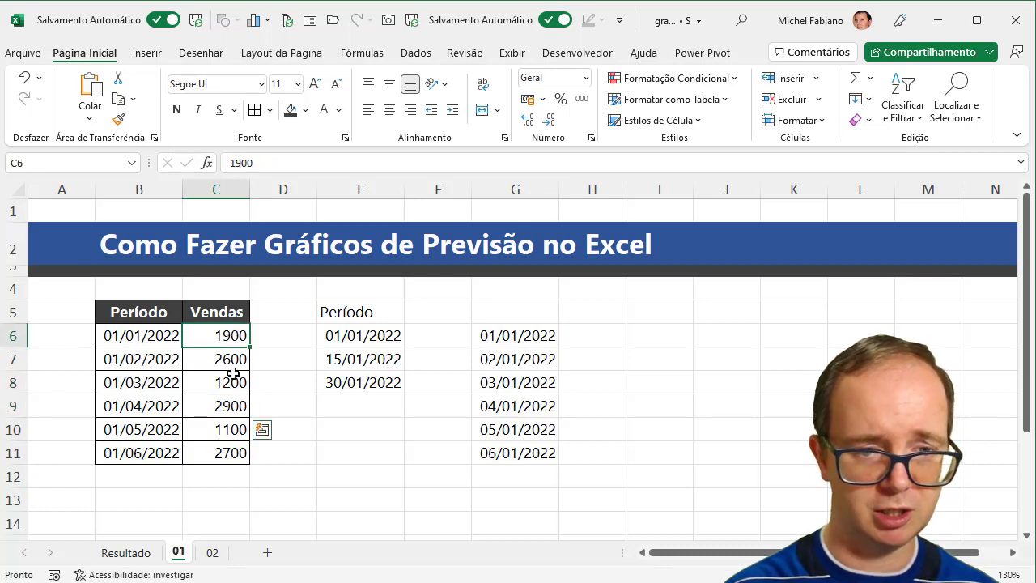
shift+click(233, 455)
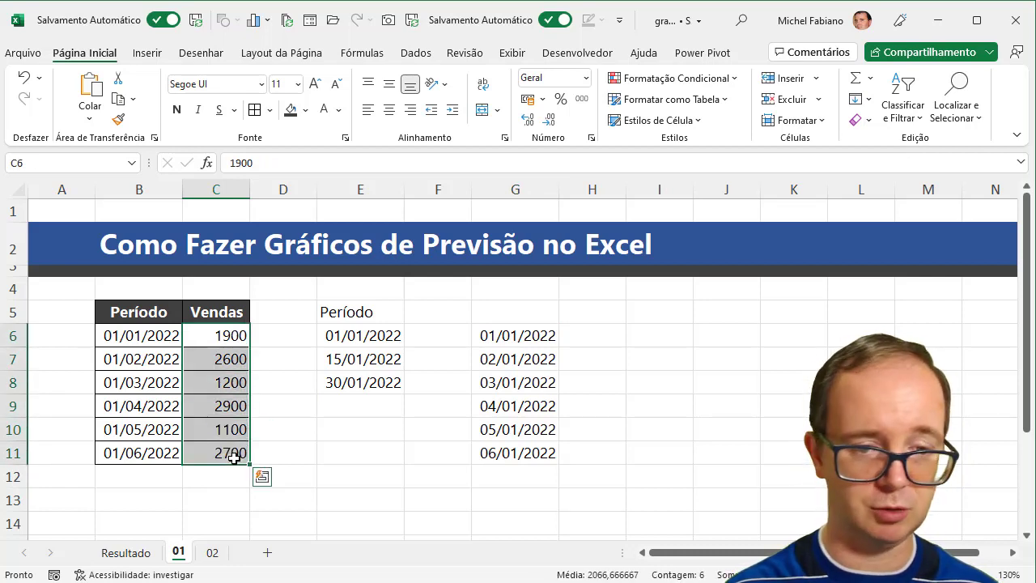
drag(233, 383, 233, 397)
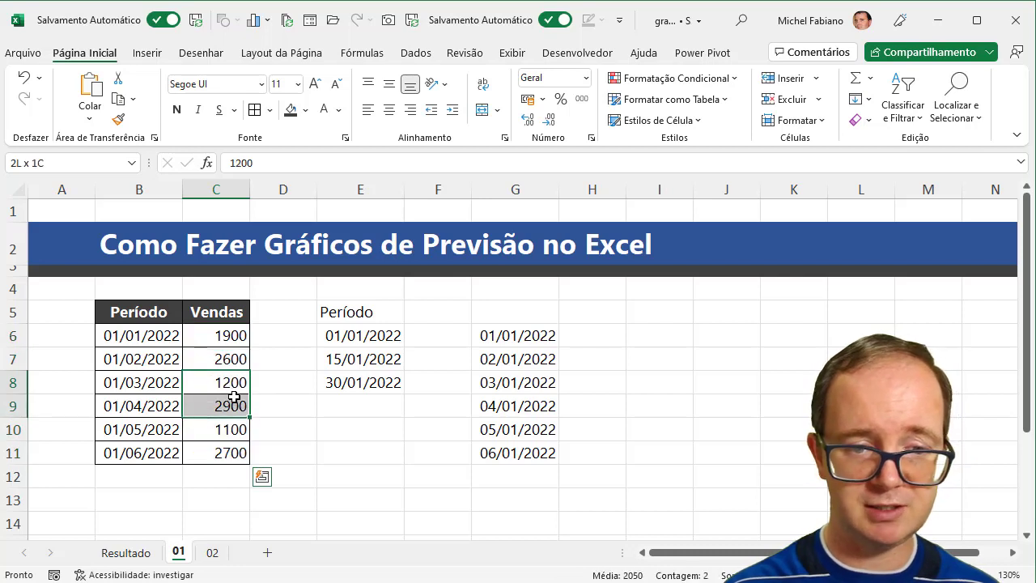
click(235, 382)
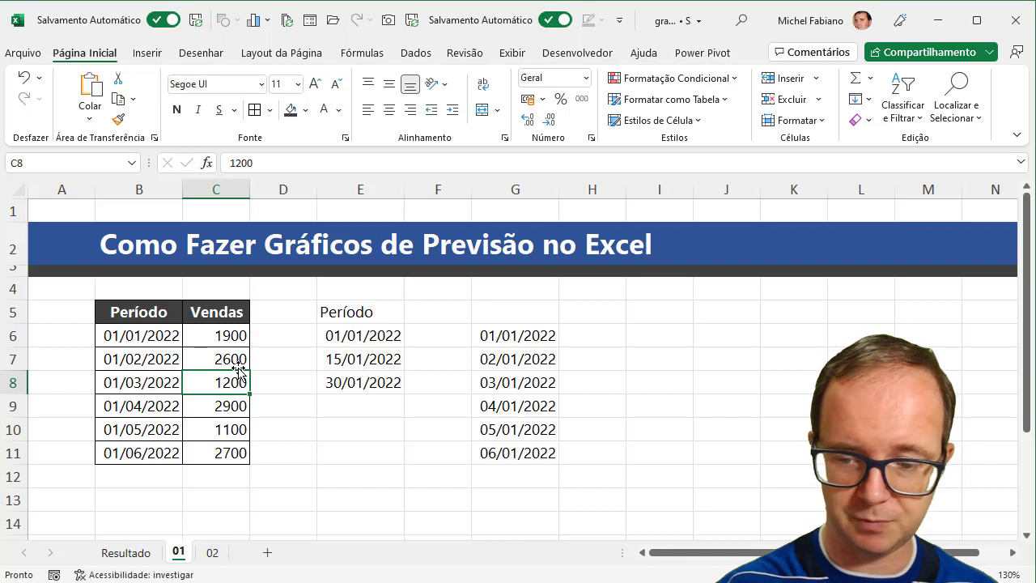
key(Delete)
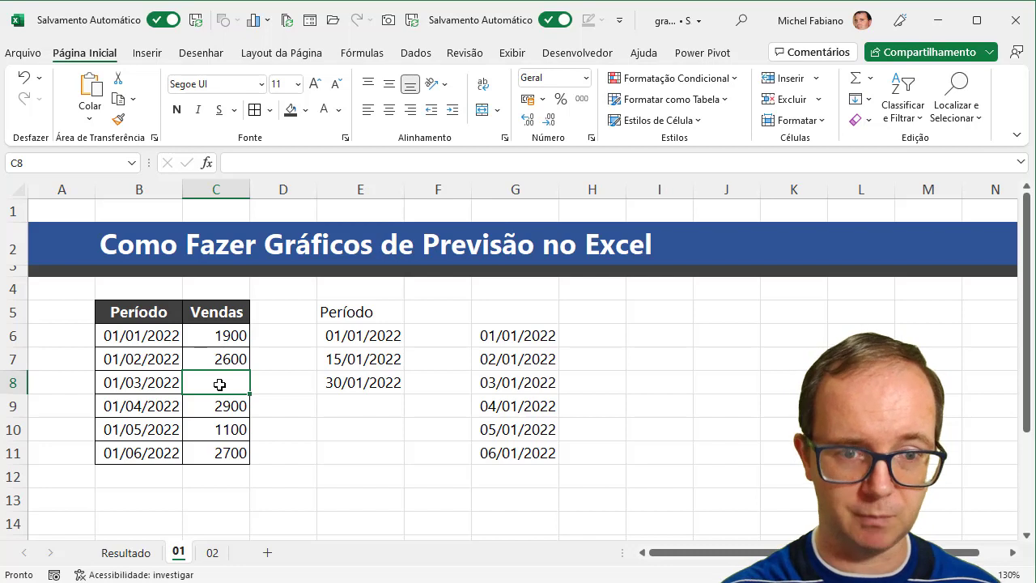
text(1)
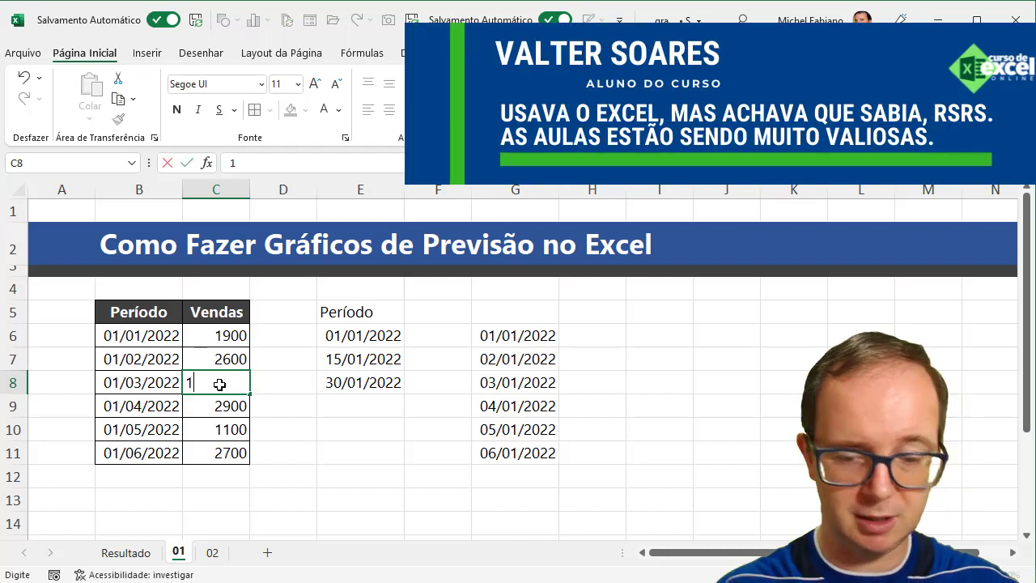
text(200)
key(Return)
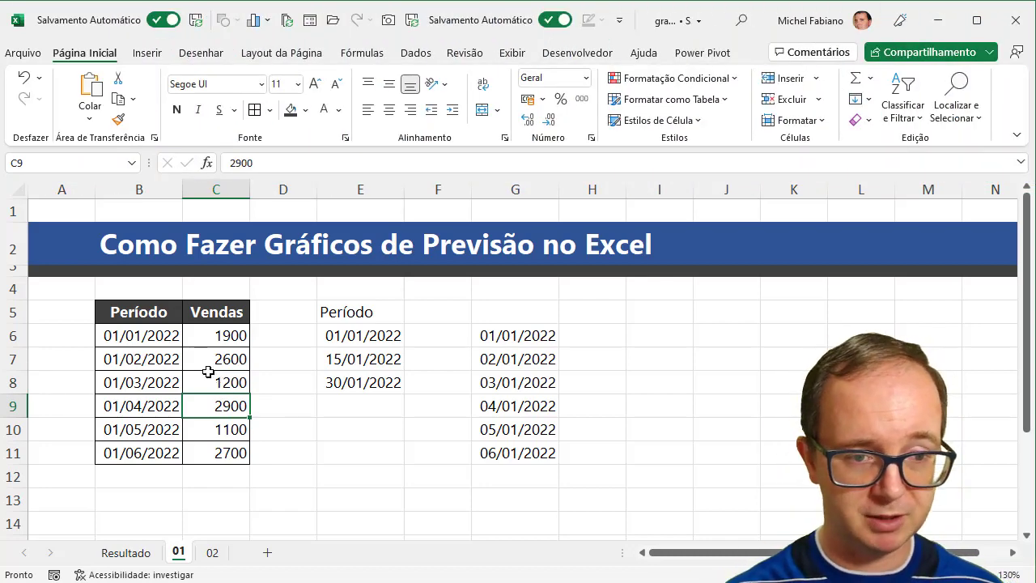
drag(143, 312, 214, 447)
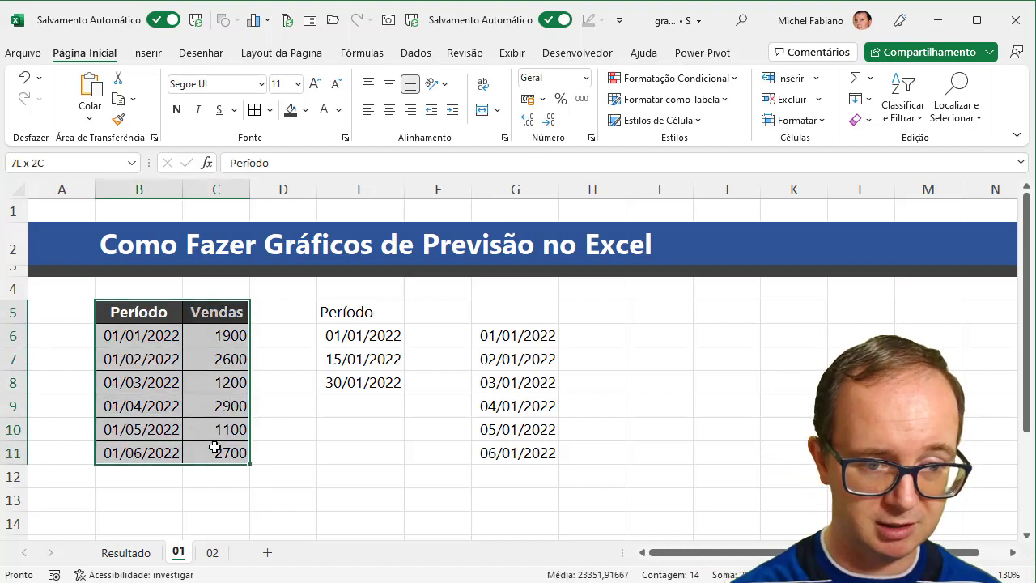
On the Resultado sheet, move the forecast chart below the table and inspect the D9 lower-bound formula.
click(126, 552)
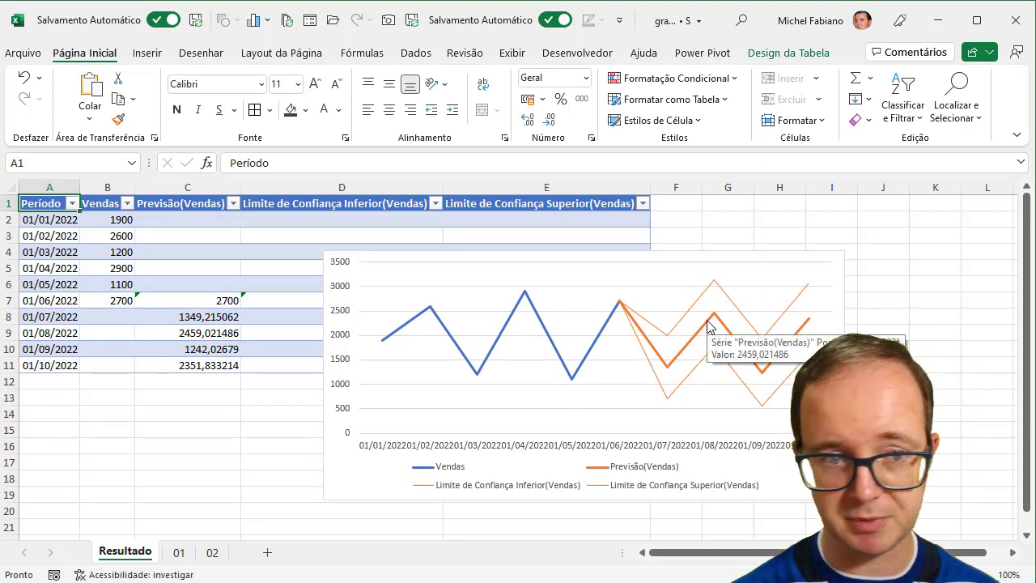
drag(535, 256, 618, 394)
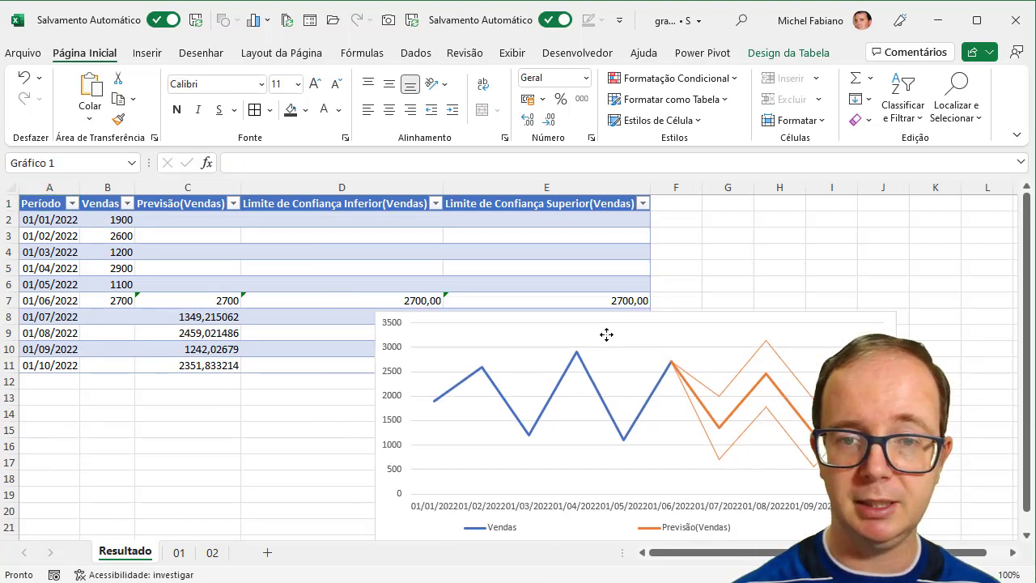
click(229, 301)
click(113, 270)
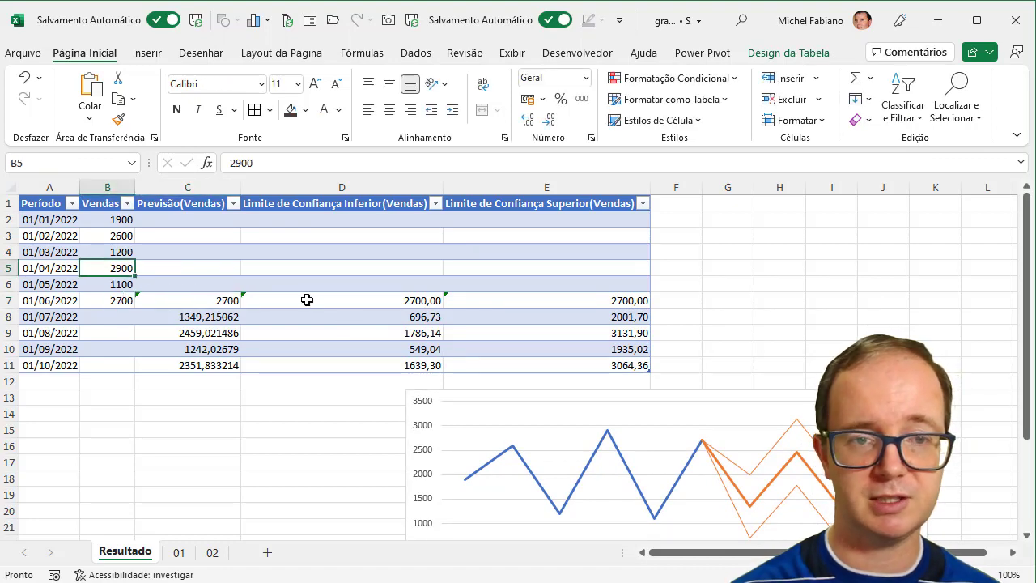
click(436, 301)
click(411, 327)
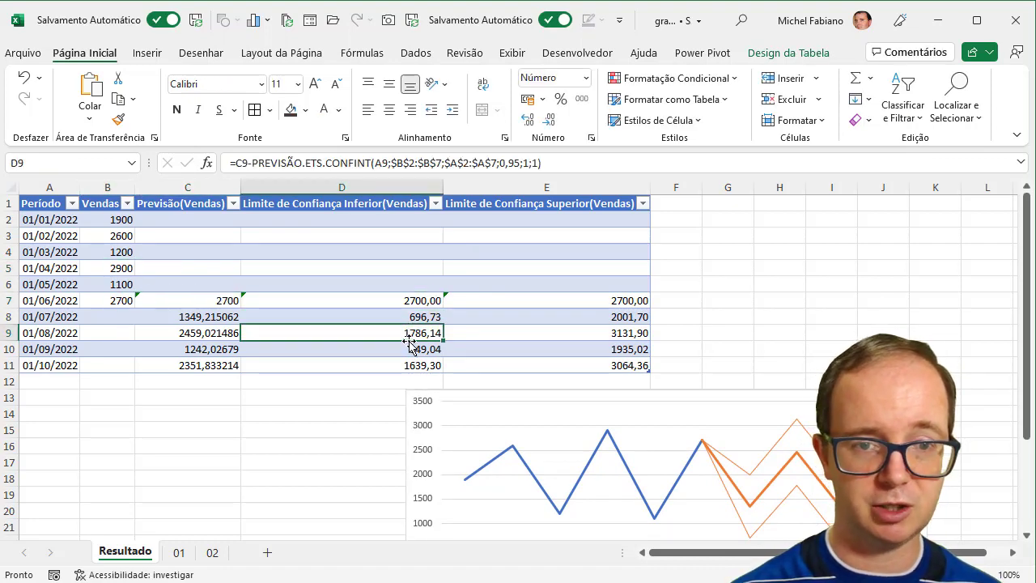
double_click(412, 329)
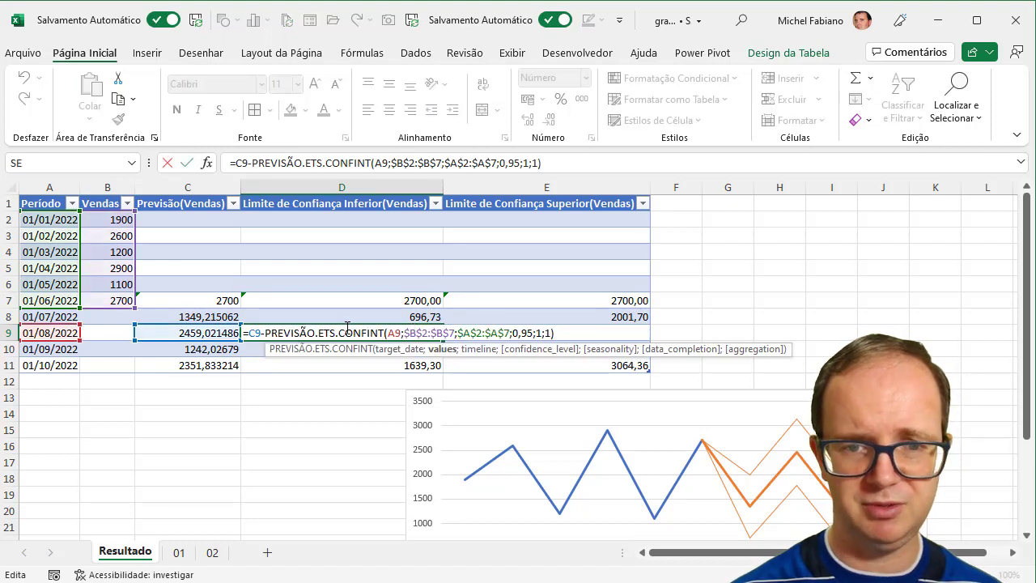
key(Return)
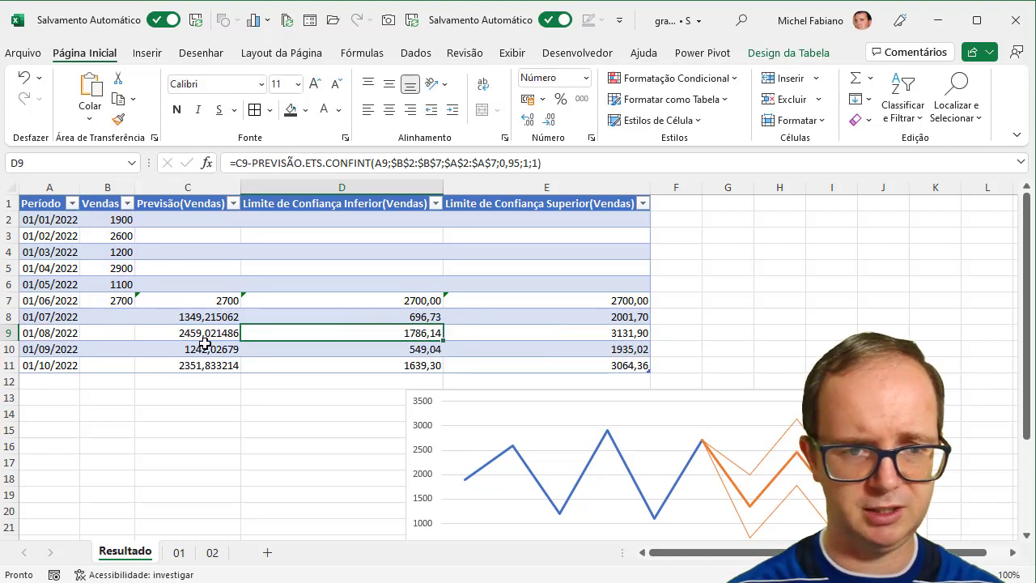
Inspect the C10 forecast and E10 upper-bound formulas, then reselect B5:C11 on sheet 01.
click(208, 350)
double_click(208, 349)
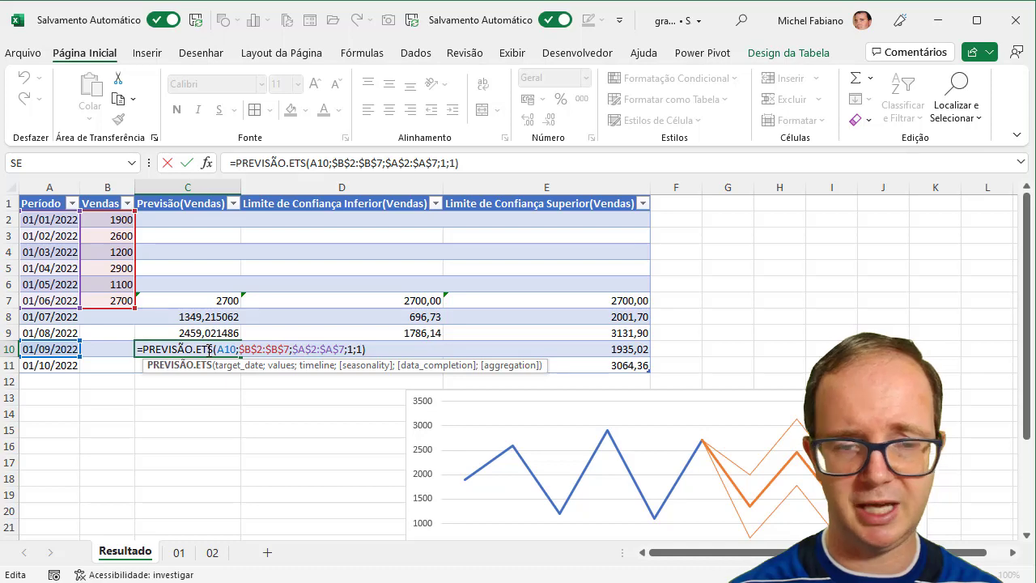
key(Escape)
click(617, 350)
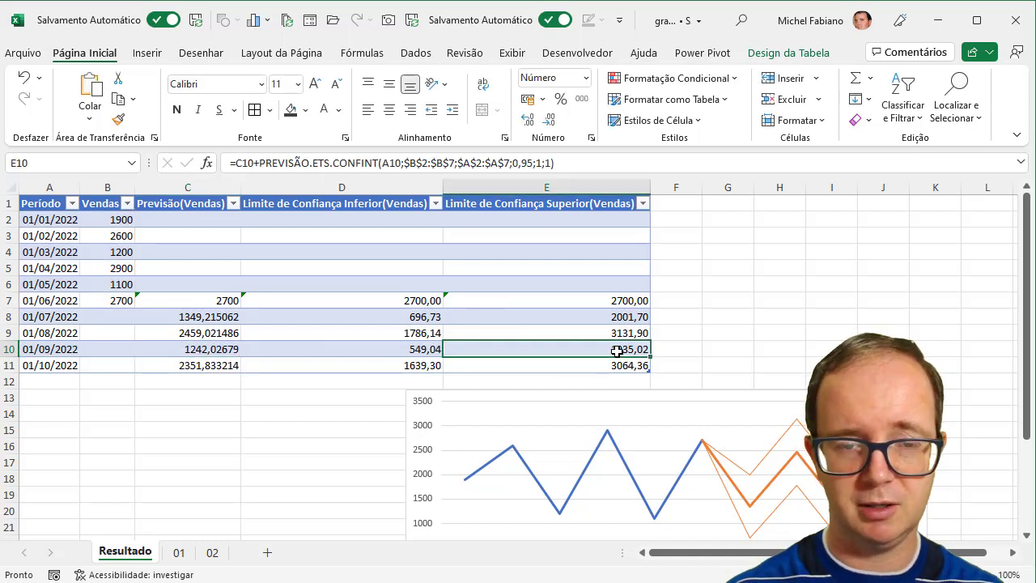
double_click(616, 351)
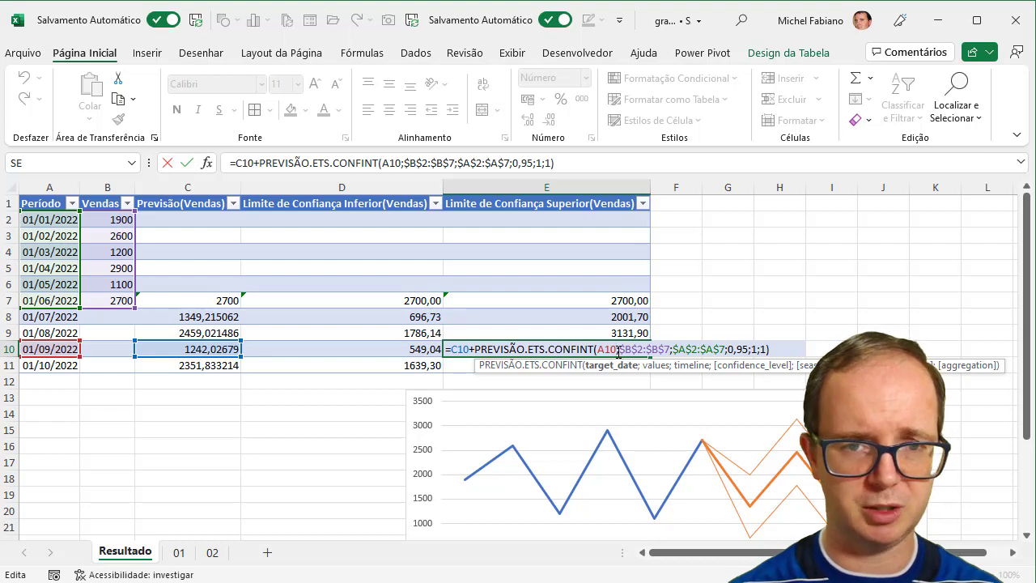
key(Escape)
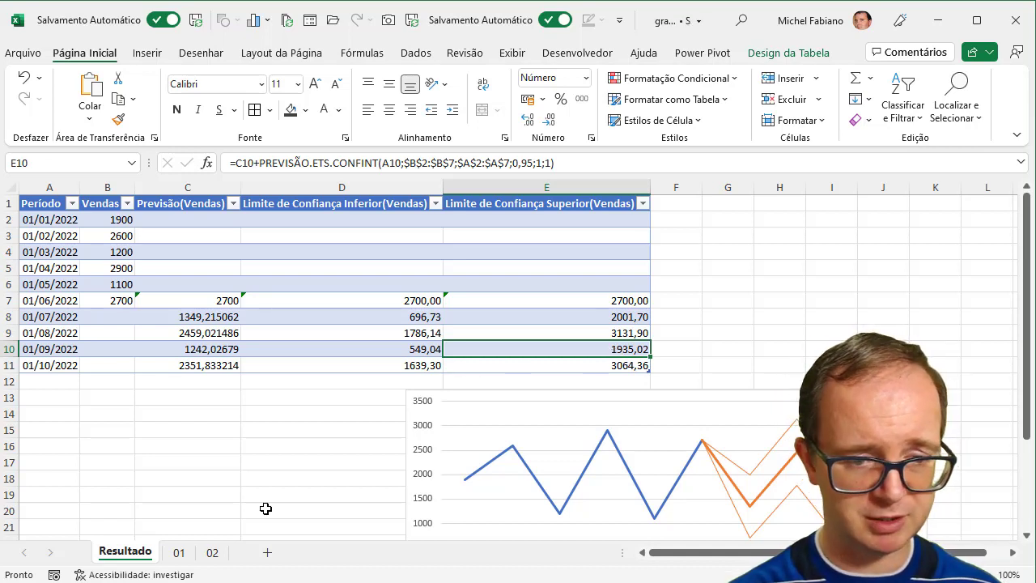
click(179, 553)
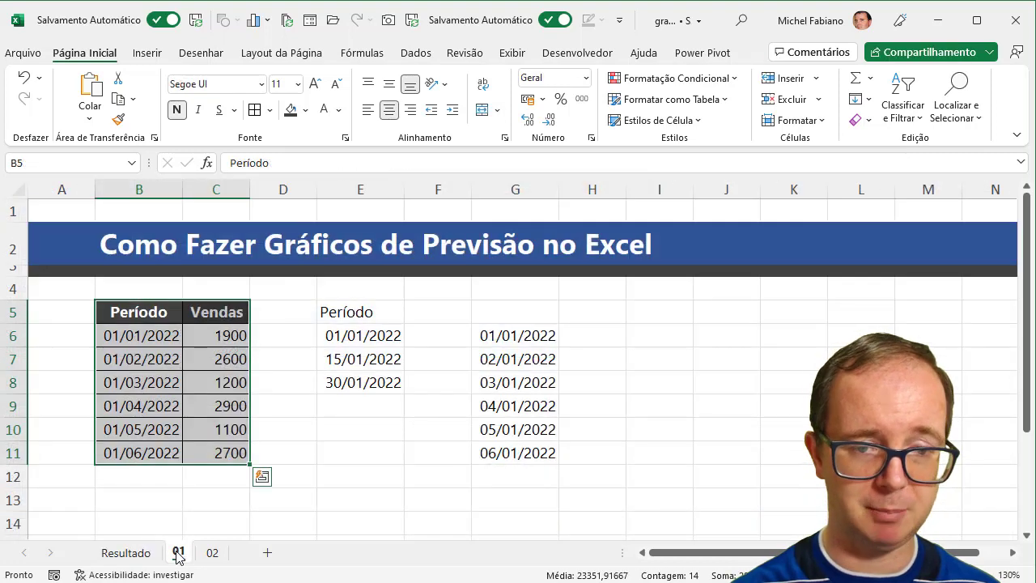
drag(142, 308, 222, 458)
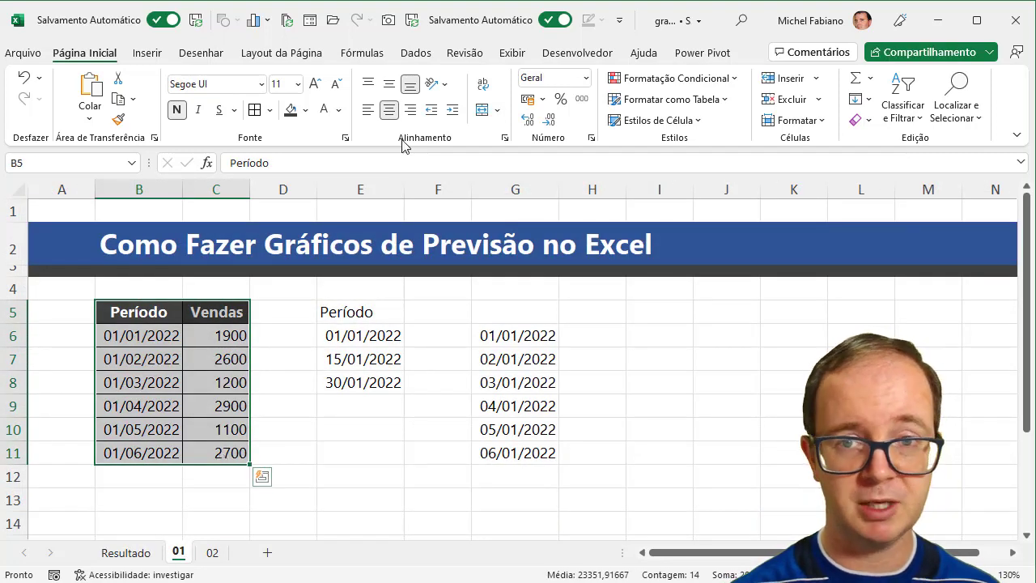
Launch Planilha de Previsão from the Dados tab for the sheet 01 sales data.
click(416, 53)
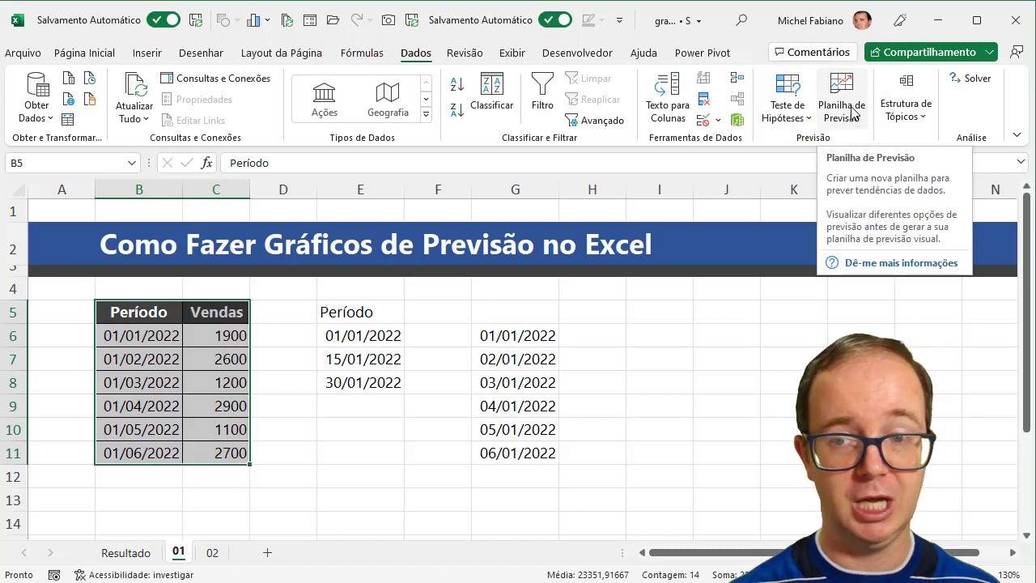
click(842, 110)
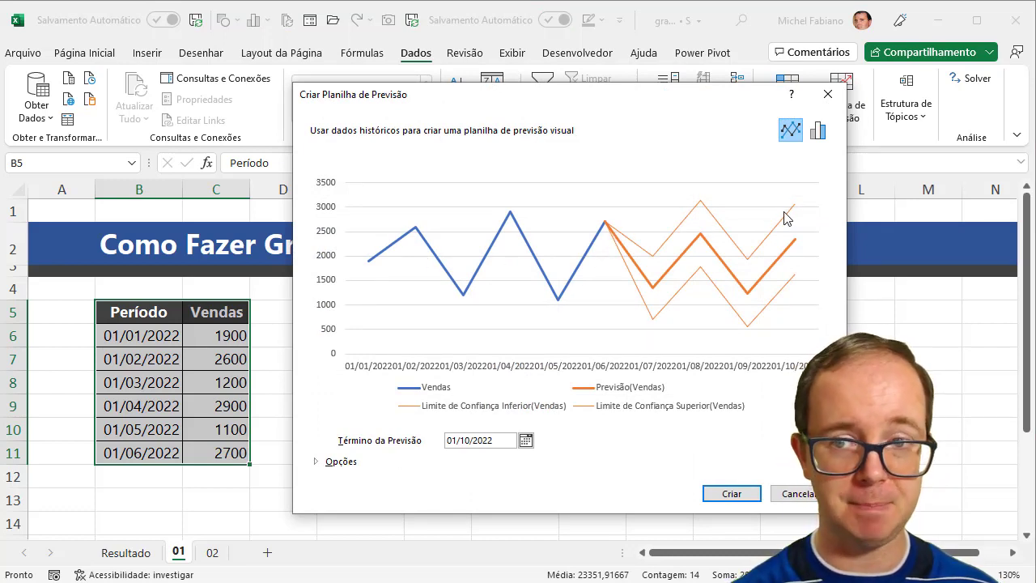
click(818, 132)
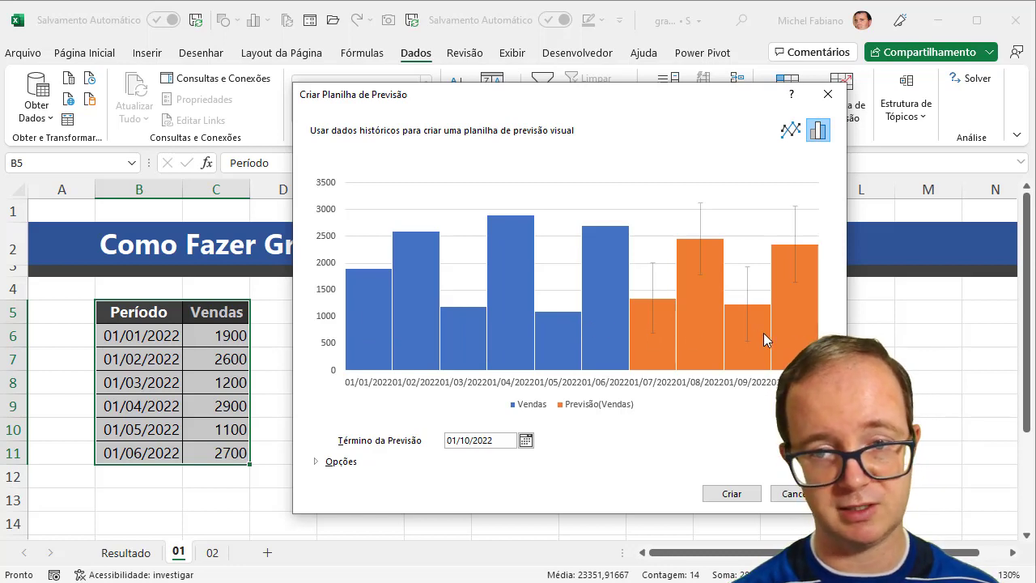
click(790, 131)
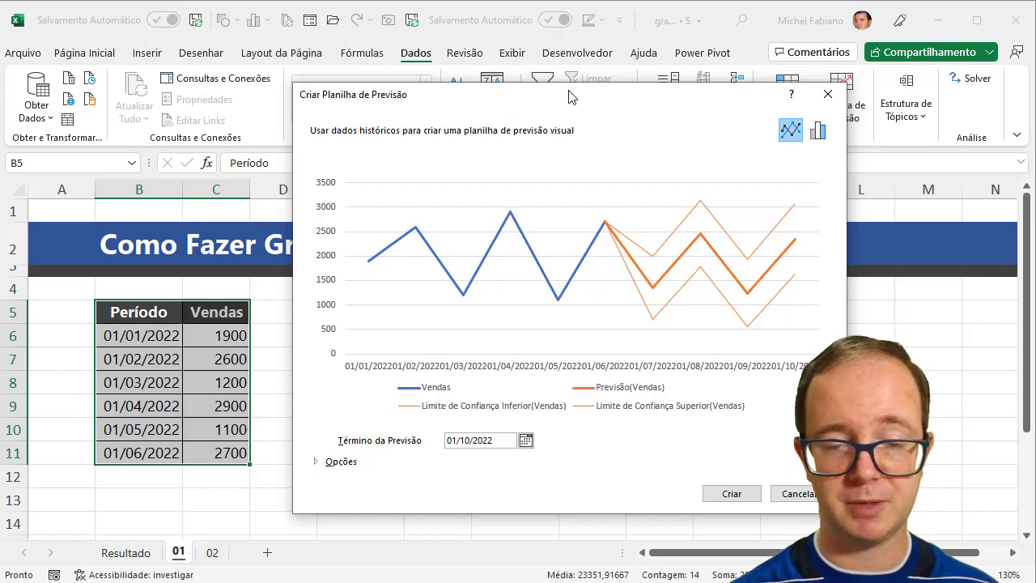
Review the forecast options and create Planilha4 with the forecast table and line chart.
drag(564, 101, 311, 35)
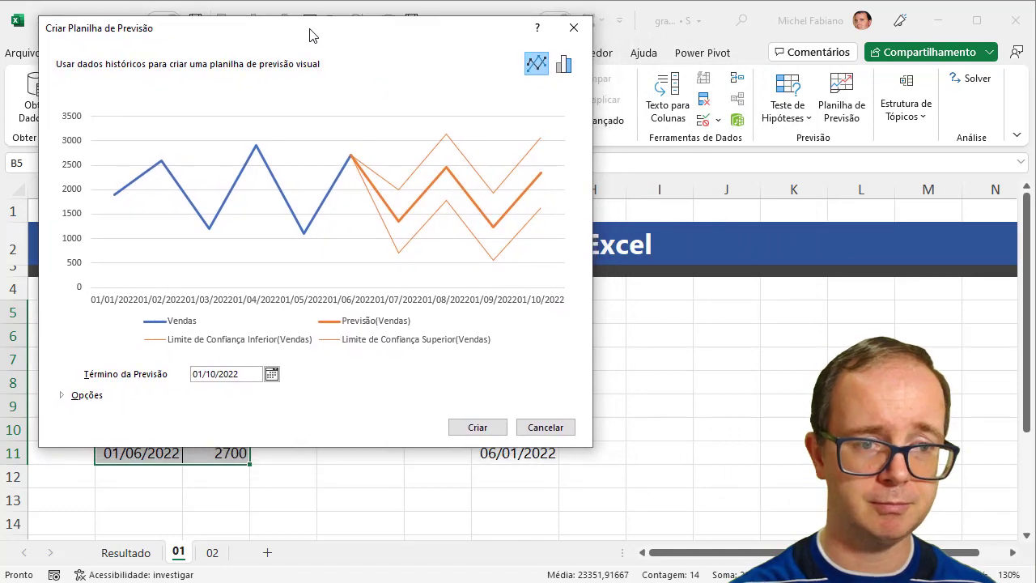
click(87, 396)
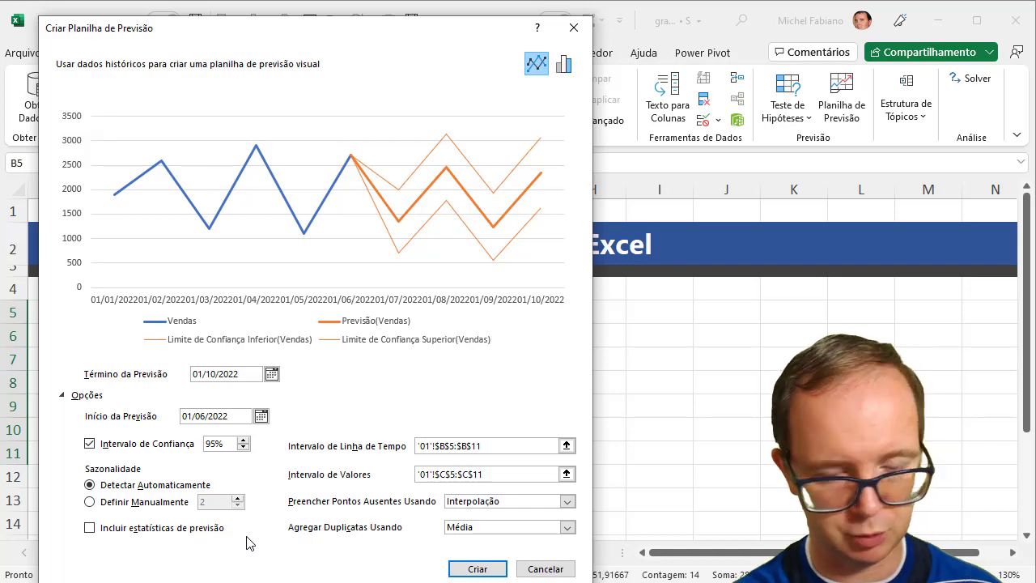
click(486, 568)
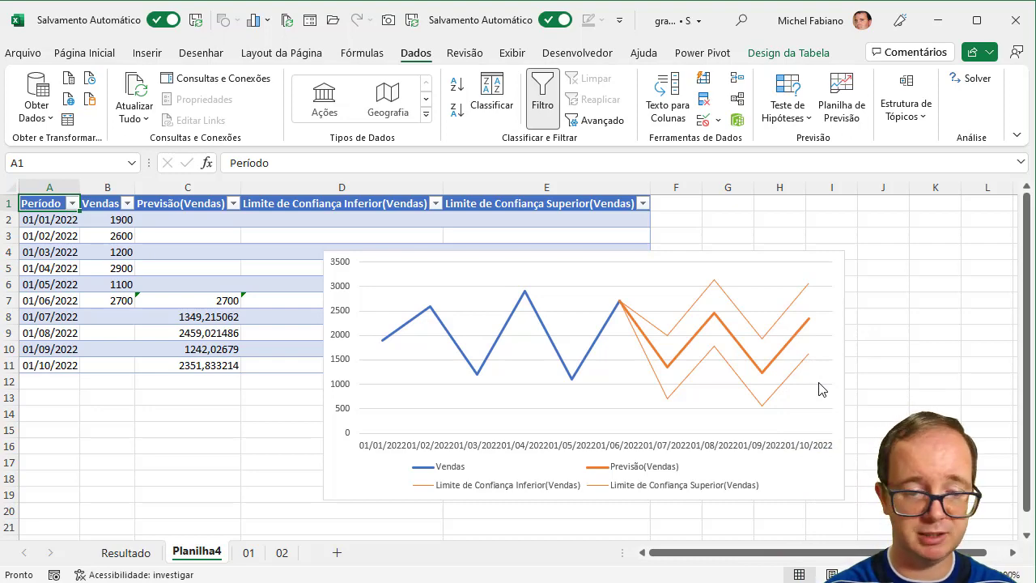
click(248, 553)
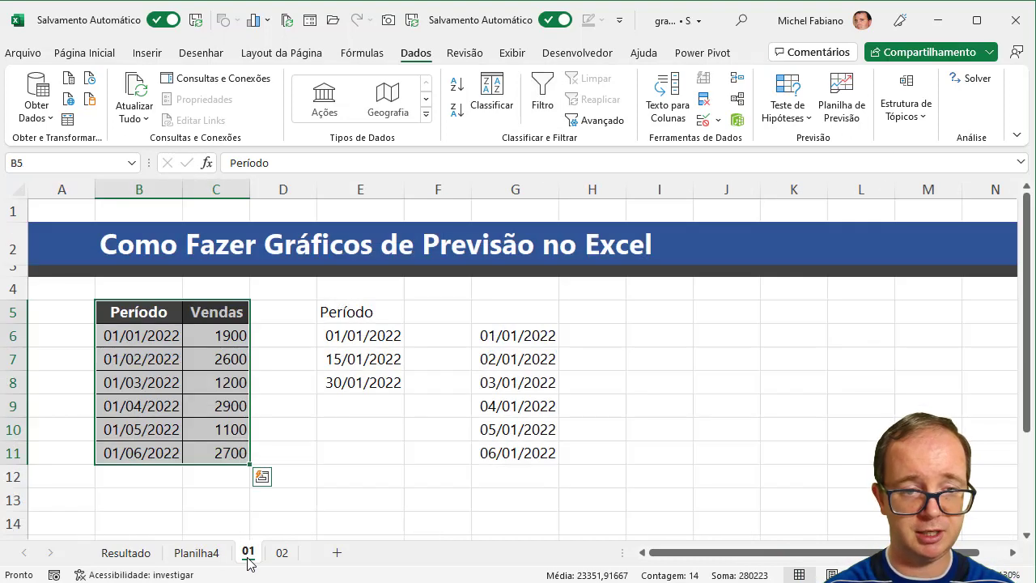
click(281, 553)
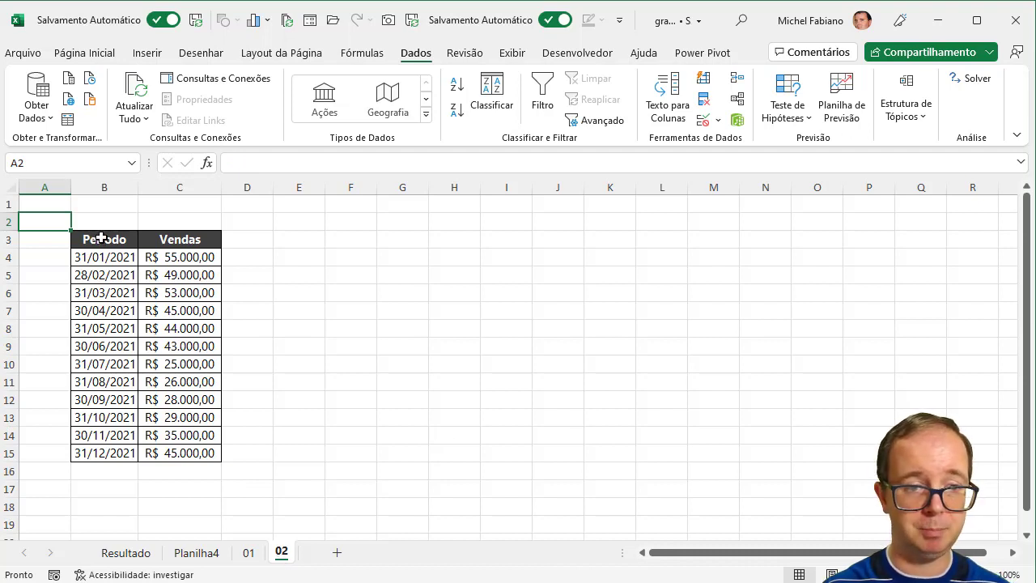
mouse_move(104, 238)
mouse_down()
mouse_move(100, 418)
mouse_move(114, 444)
mouse_up()
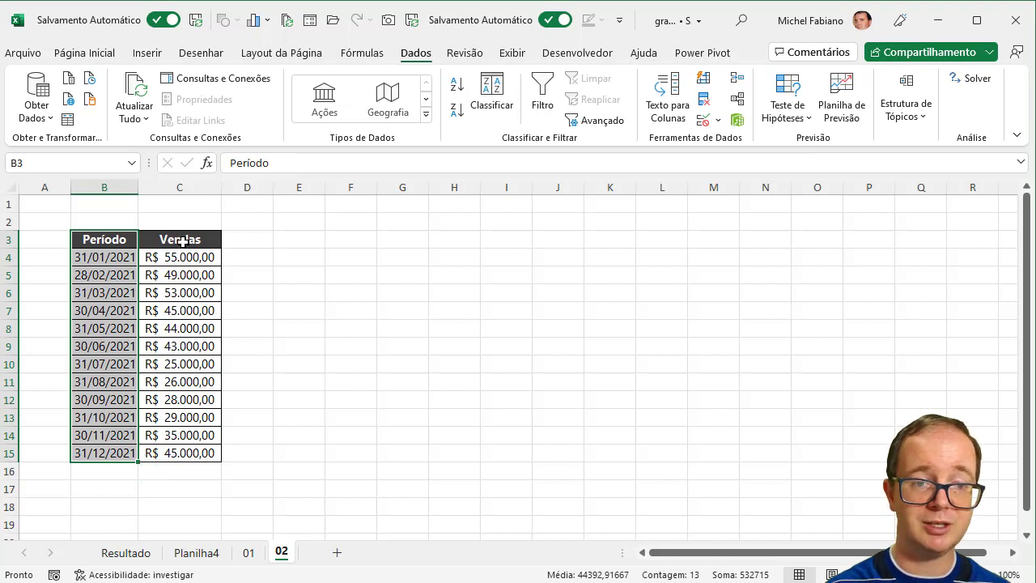
drag(179, 238, 180, 451)
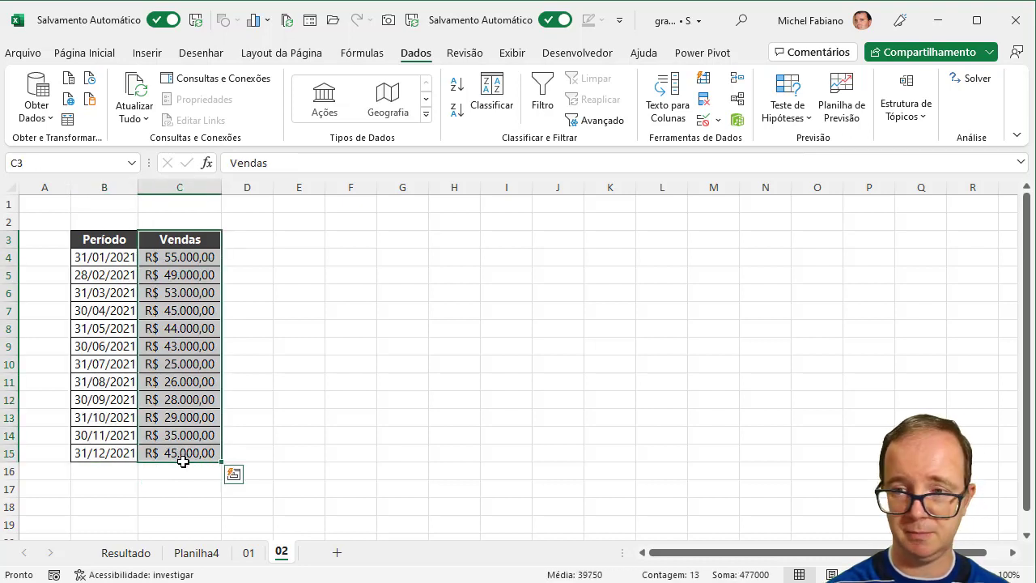
click(299, 224)
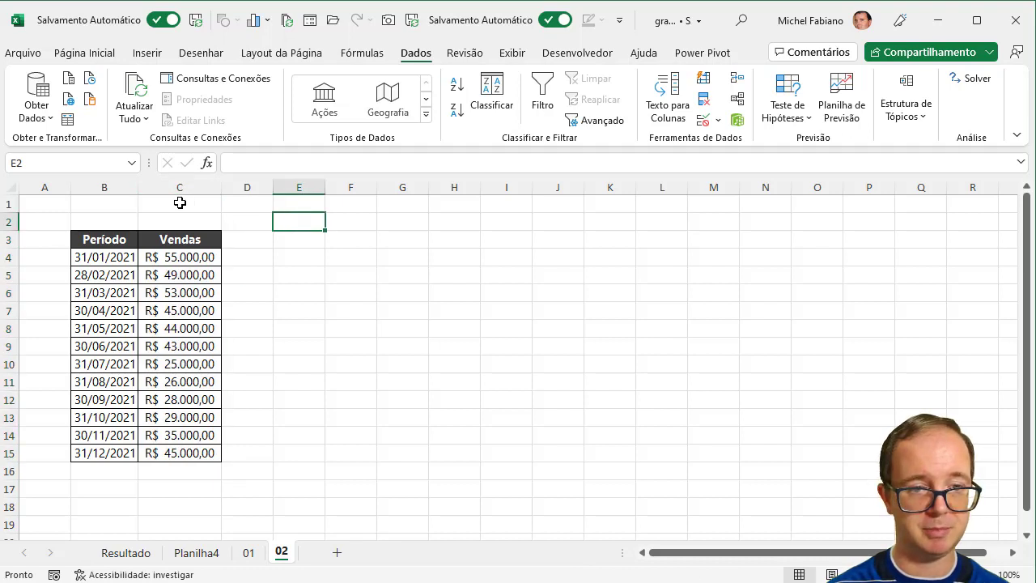
click(180, 203)
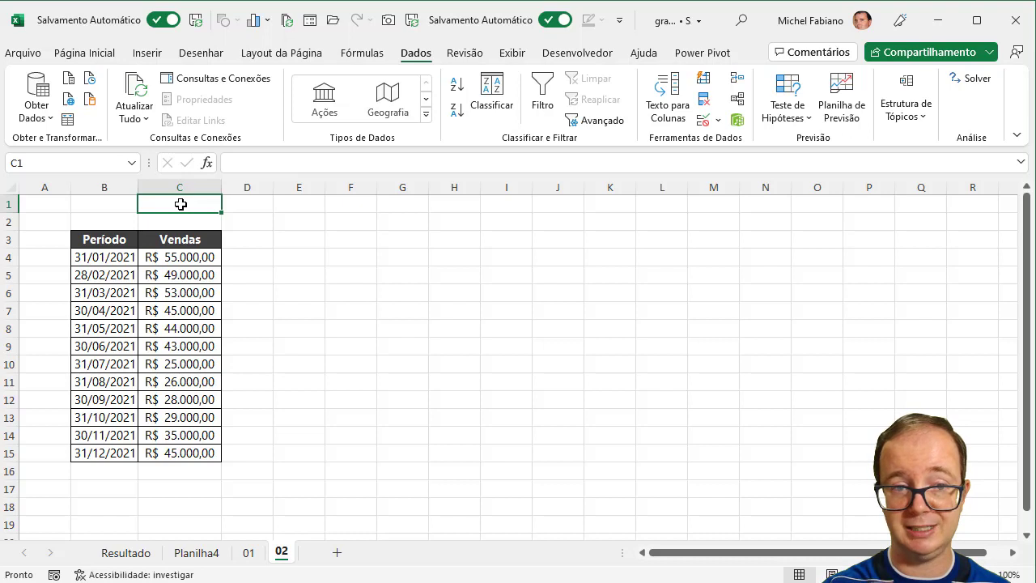
Enter the heading Sazionalidade in C1 and select the Período/Vendas table B3:C15.
text(Sa)
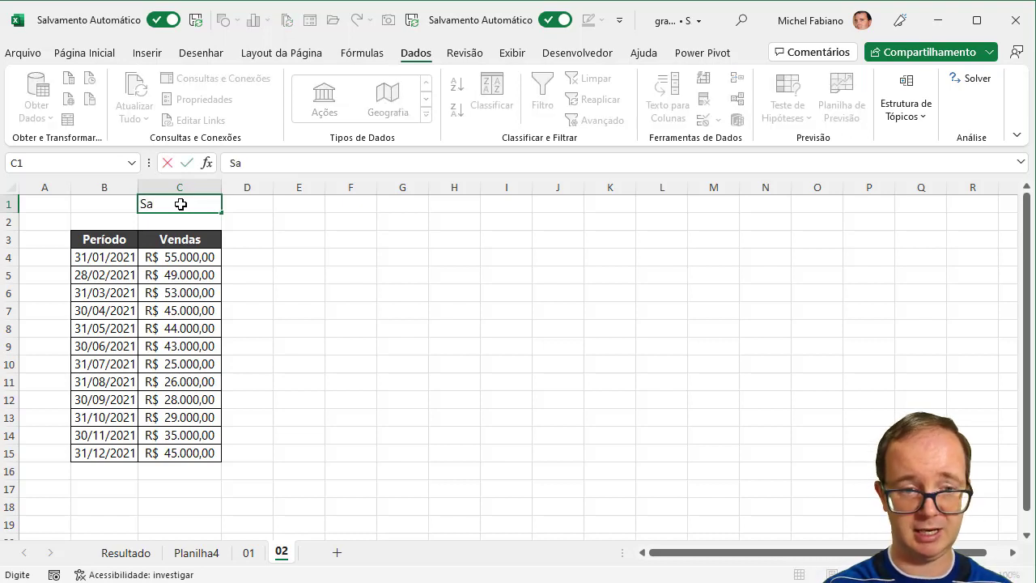
text(zionalida)
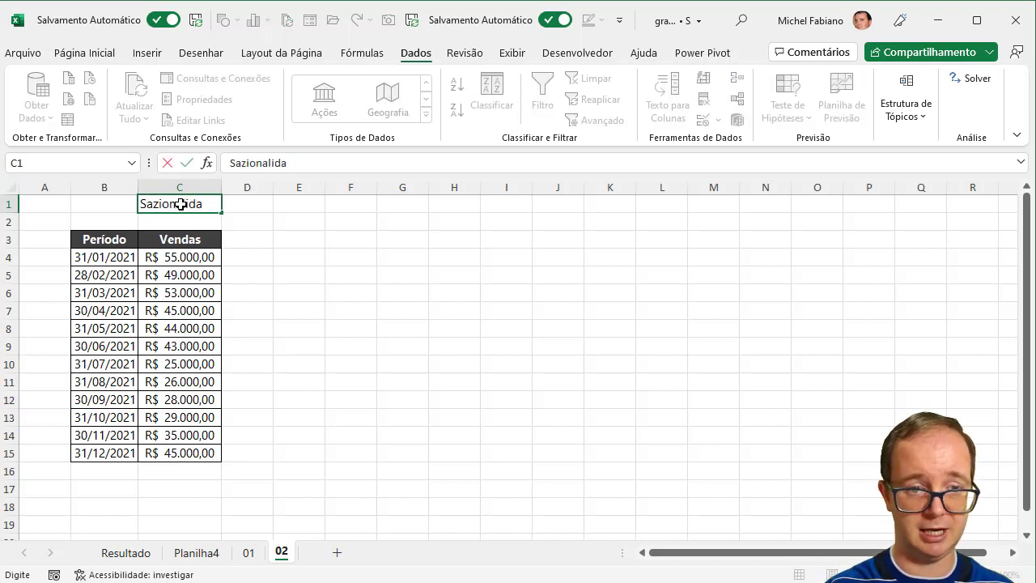
text(de)
key(Return)
click(302, 204)
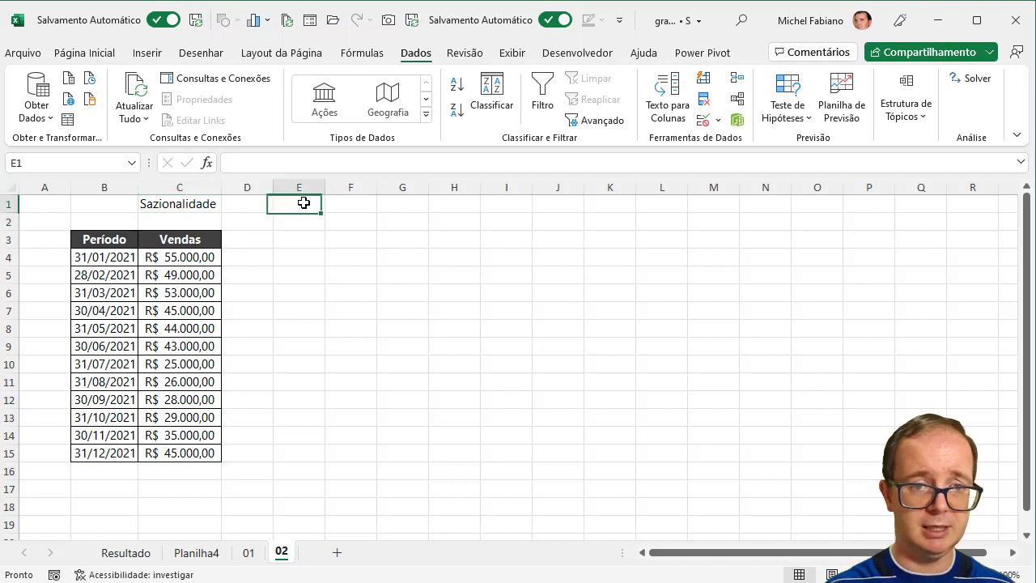
click(362, 209)
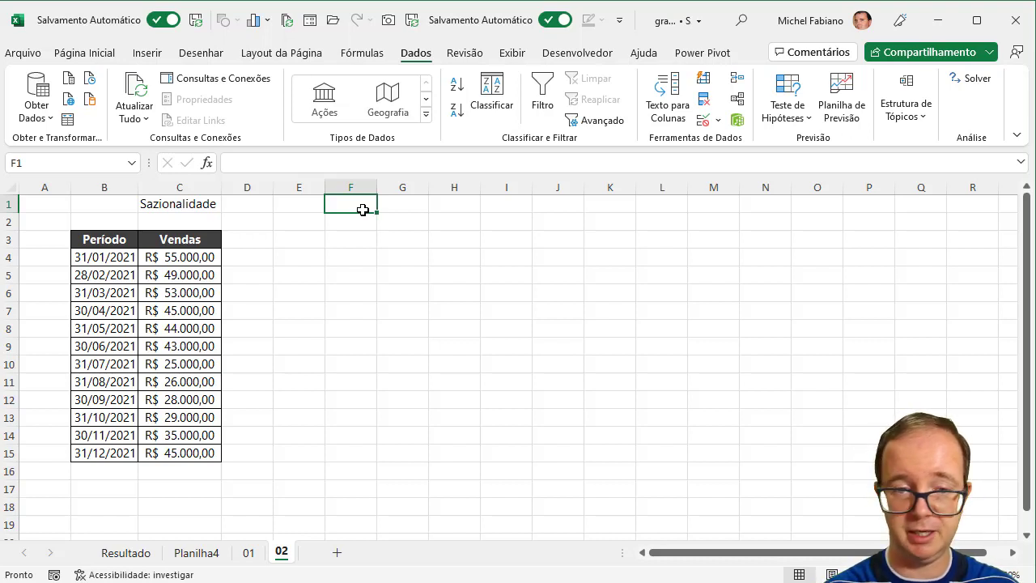
click(191, 259)
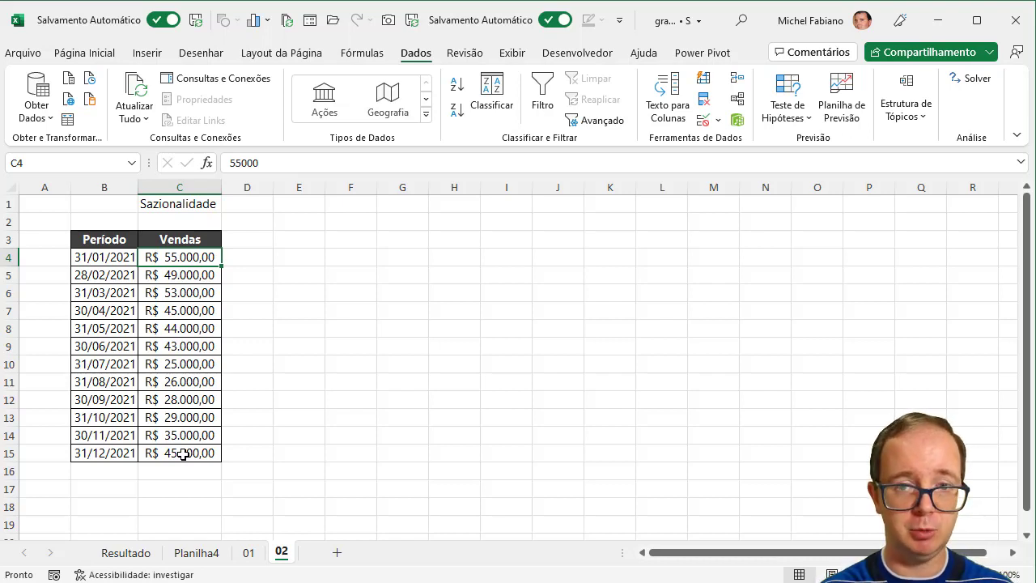
mouse_move(101, 238)
mouse_down()
mouse_move(165, 371)
mouse_move(165, 452)
mouse_up()
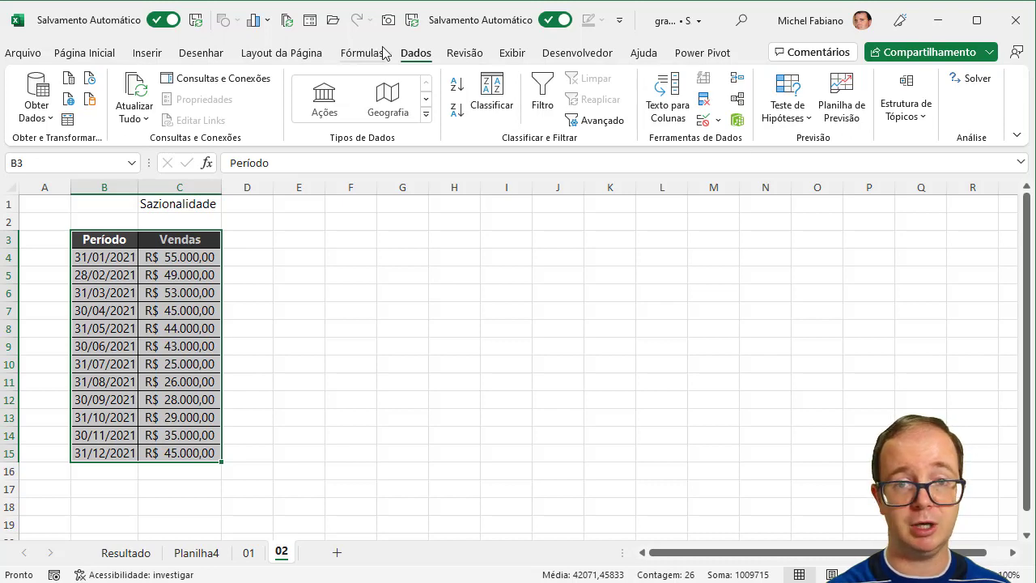
Open the Planilha de Previsão preview for the sheet 02 sales and expand Opções.
click(839, 121)
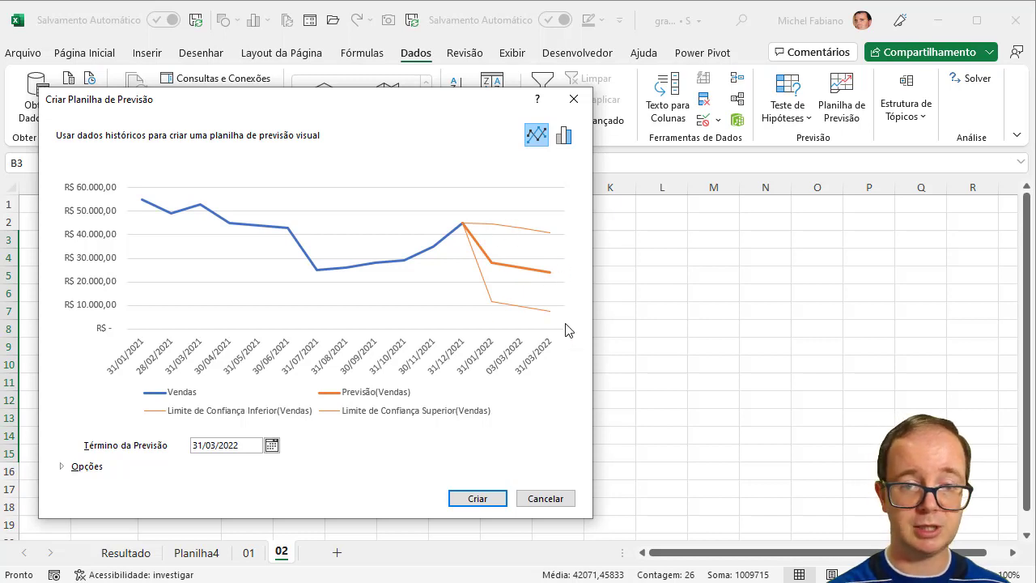
drag(453, 105, 543, 63)
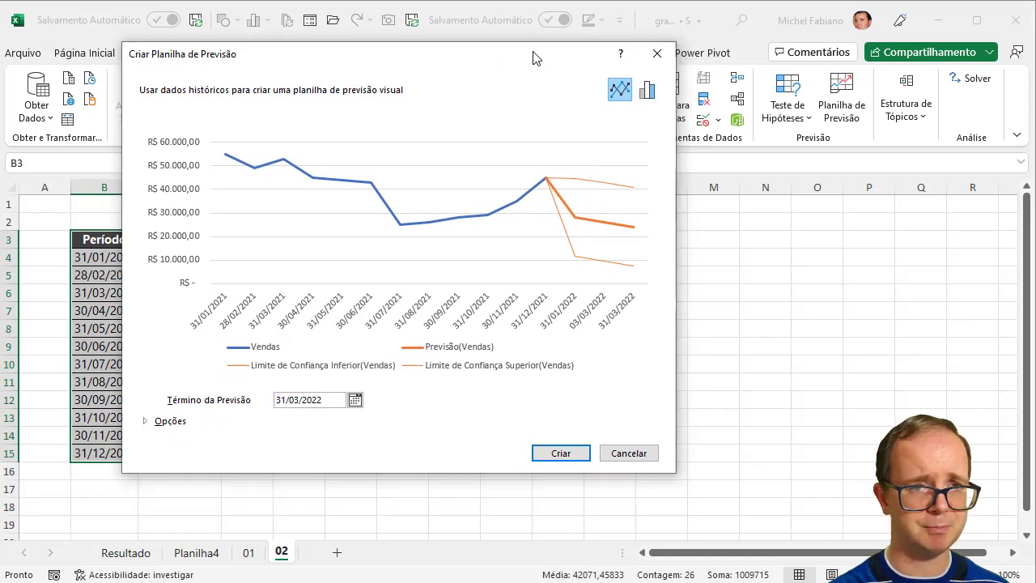
drag(543, 63, 457, 29)
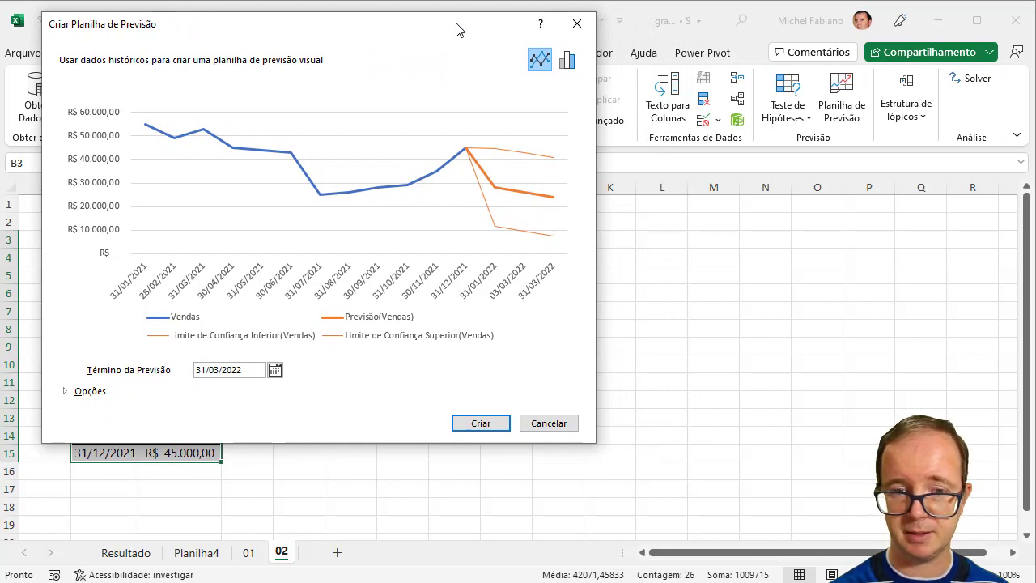
click(69, 395)
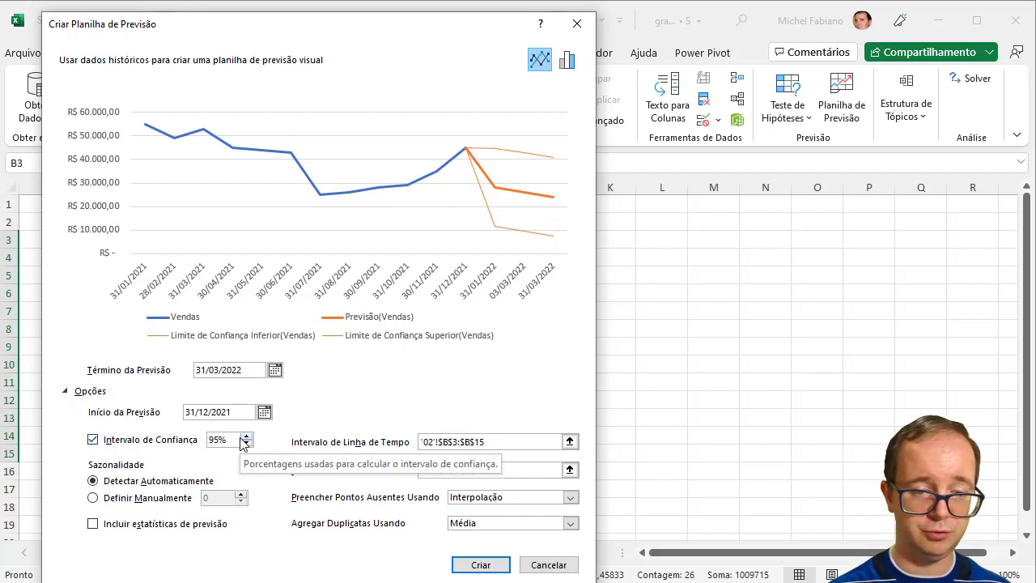
Switch seasonality to Definir Manualmente and change its value from 12 to 6.
click(139, 503)
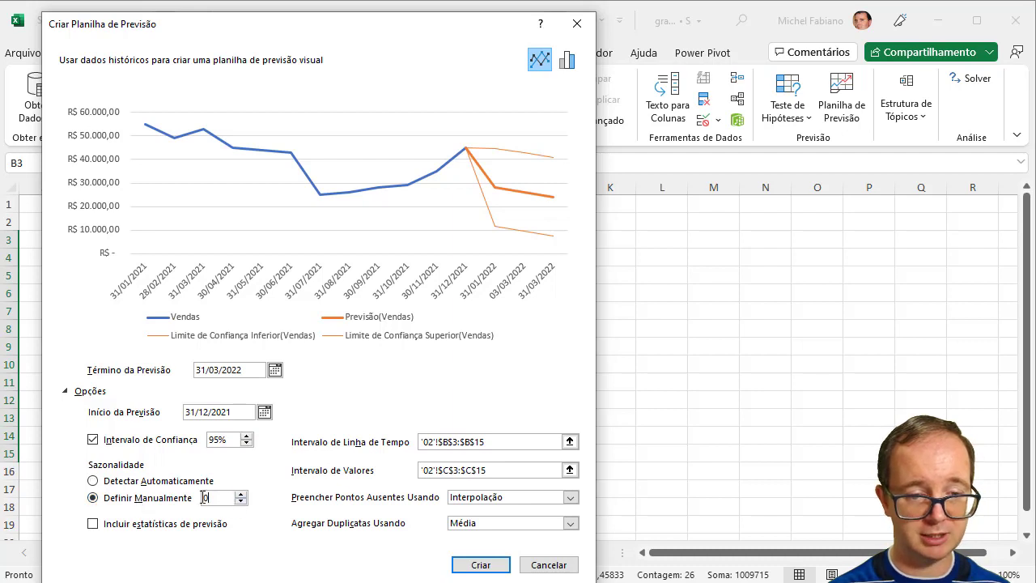
text(12)
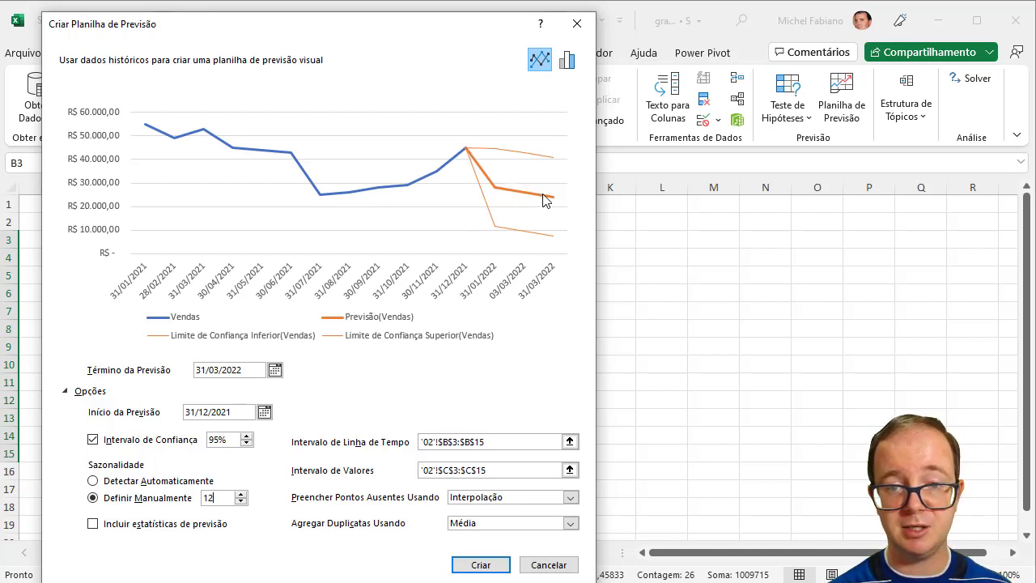
double_click(212, 497)
text(6)
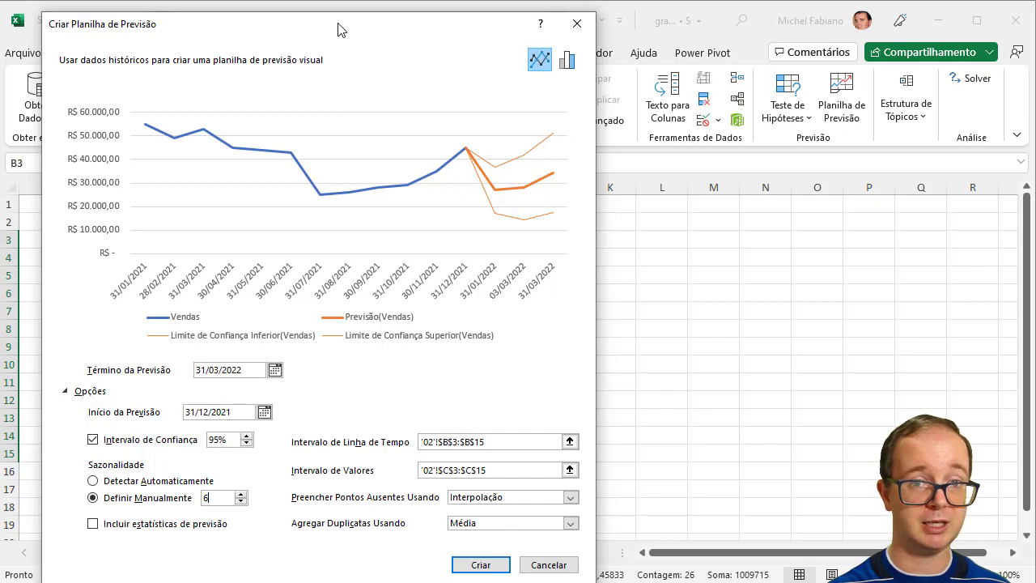
drag(338, 30, 552, 27)
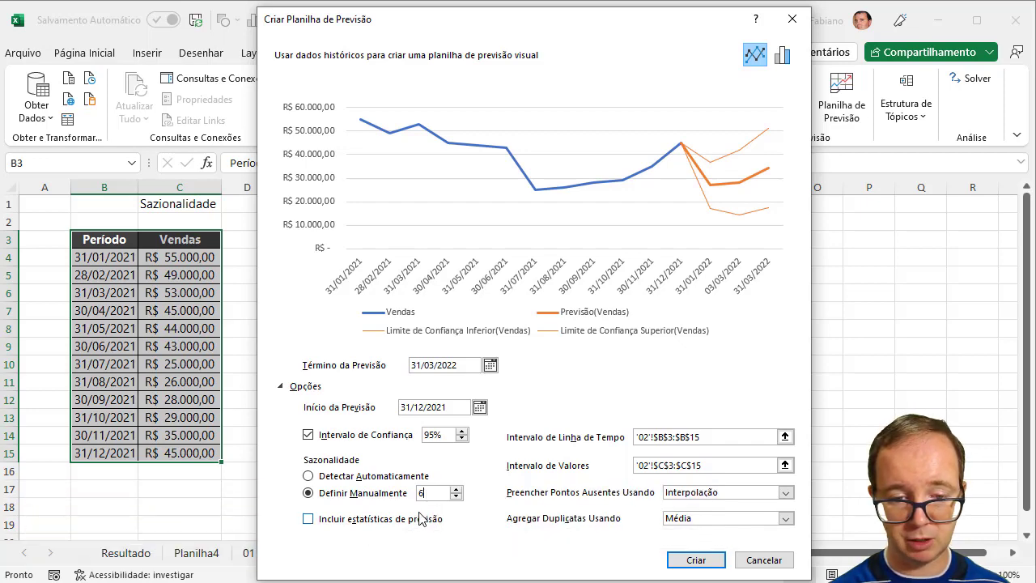
text(3)
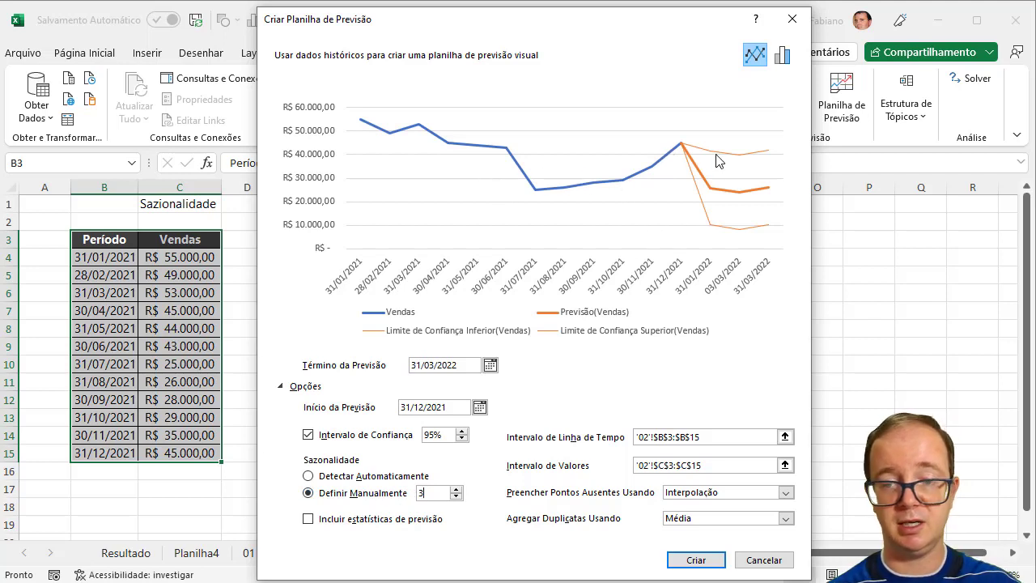
double_click(429, 492)
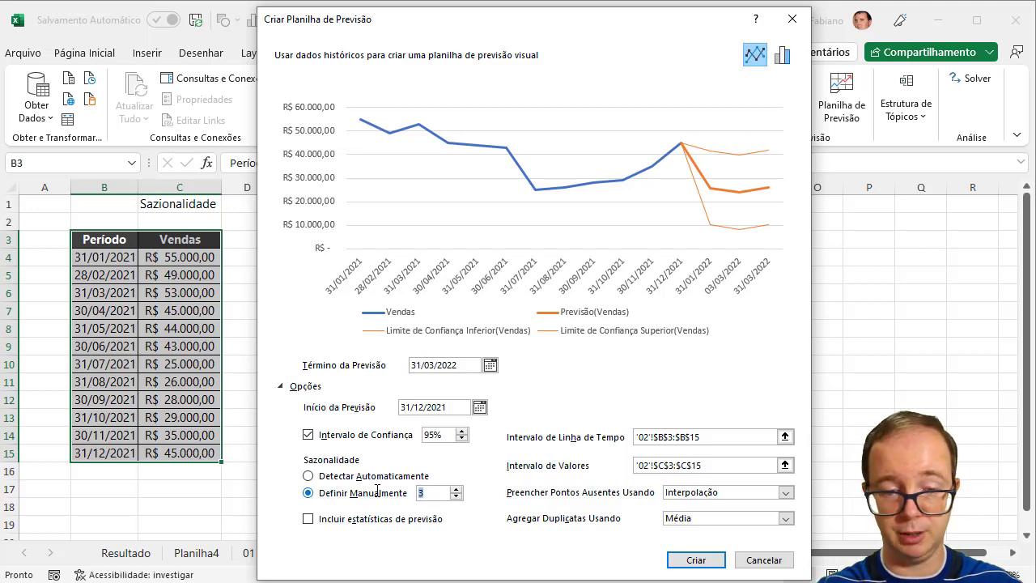
text(6)
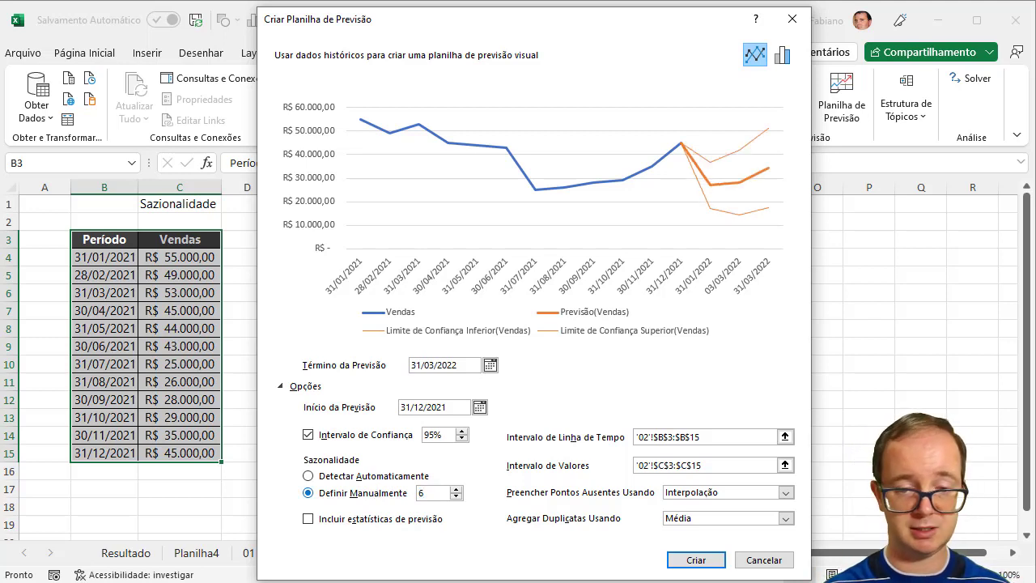
click(697, 437)
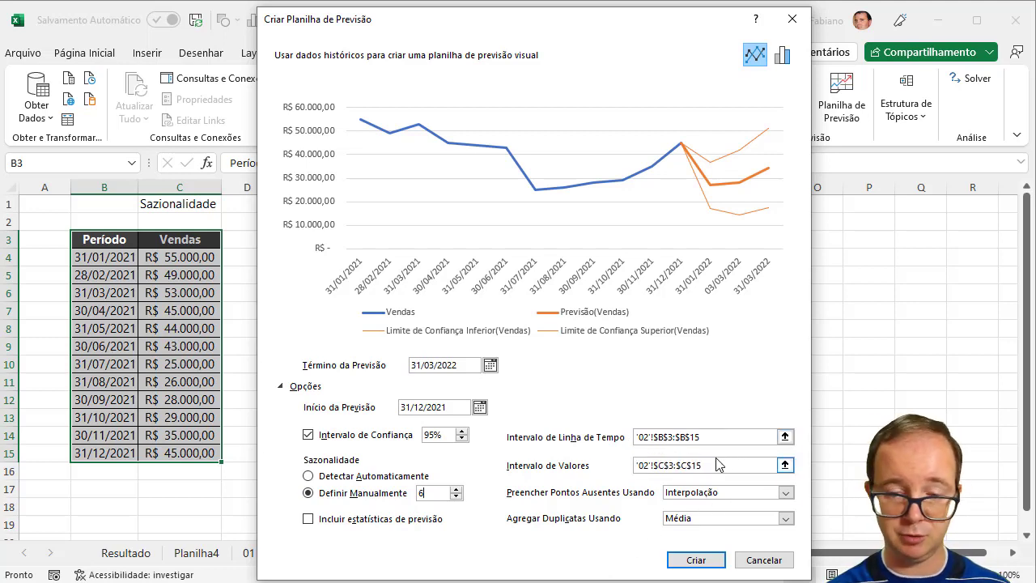
click(785, 492)
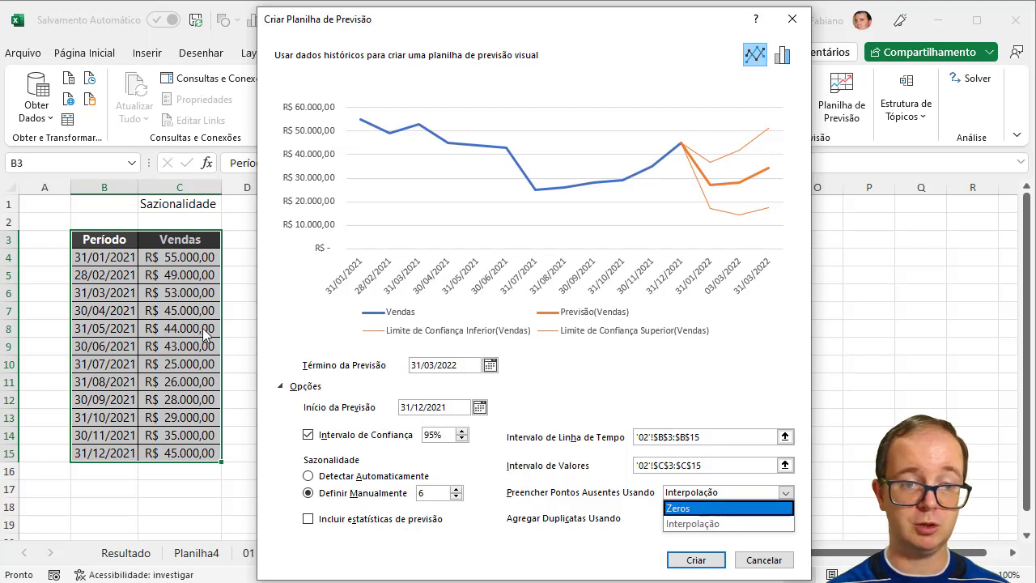
click(716, 523)
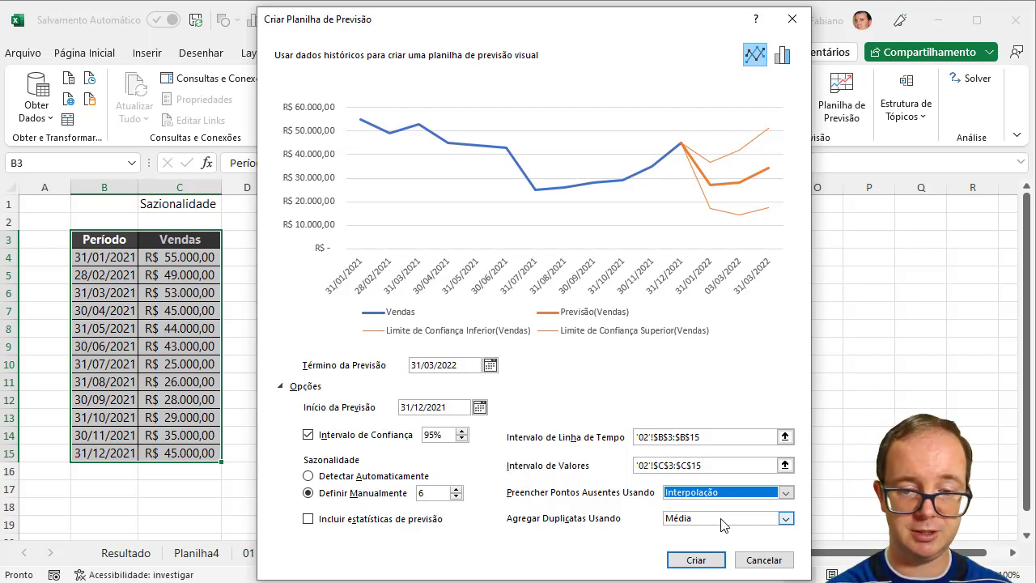
click(786, 519)
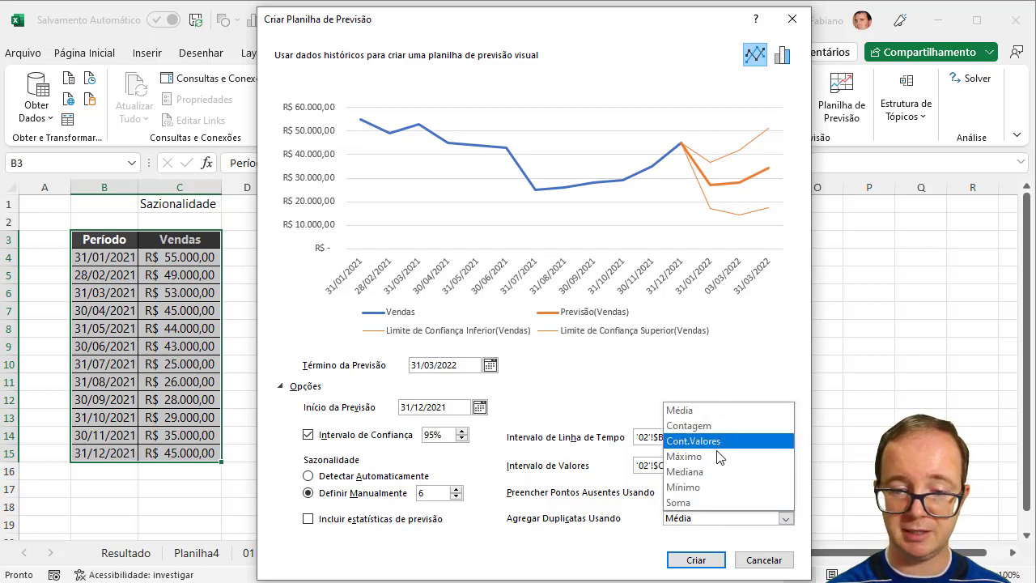
click(786, 519)
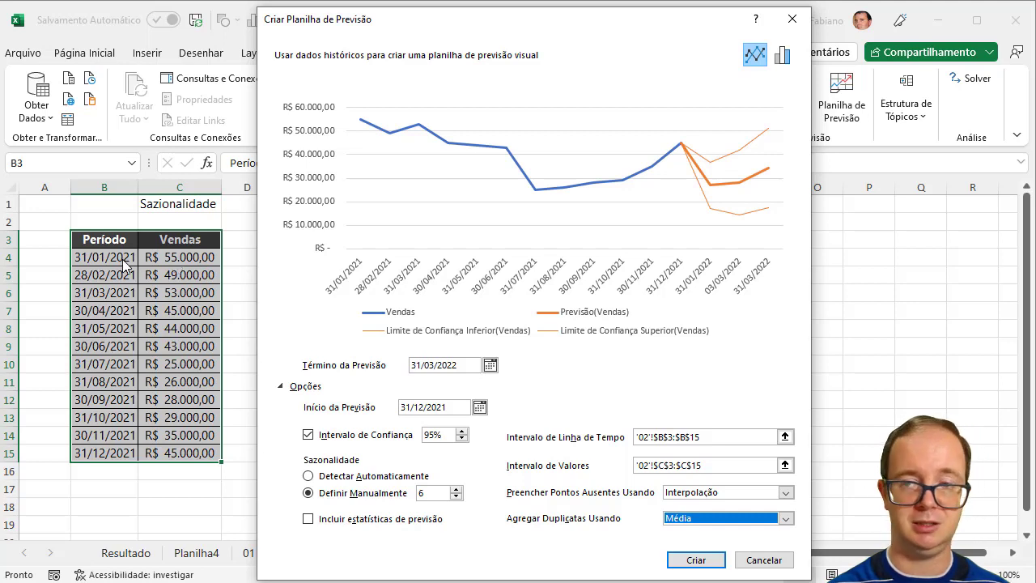
click(698, 560)
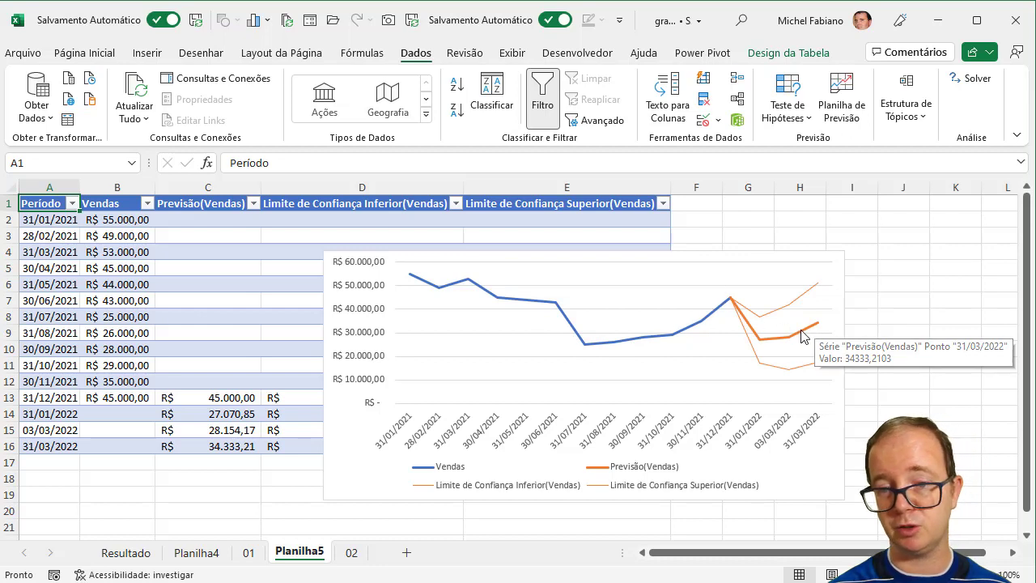
mouse_move(820, 324)
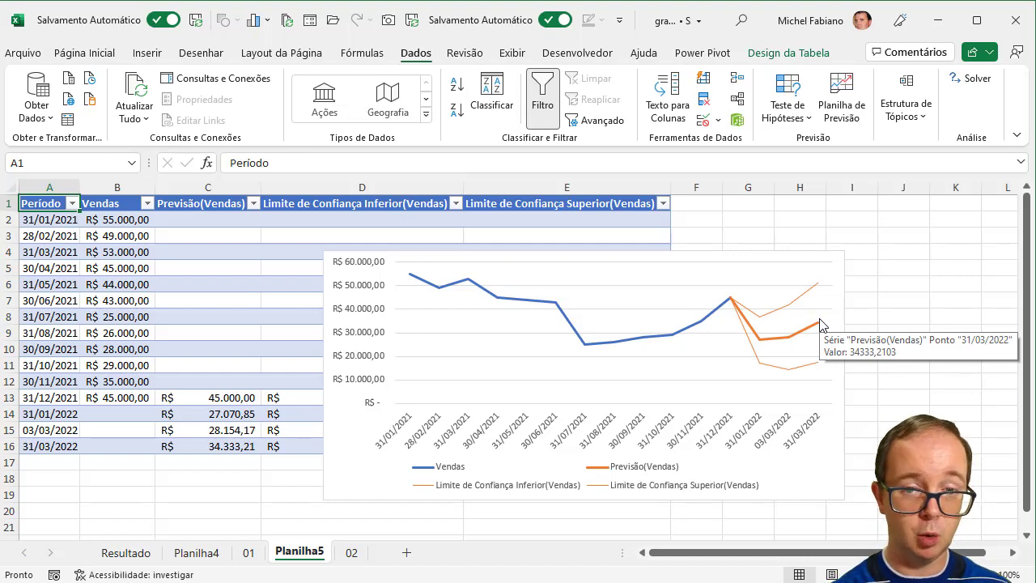
Drag the Planilha5 forecast chart right of the table to reveal the upper confidence bounds.
drag(712, 254, 945, 241)
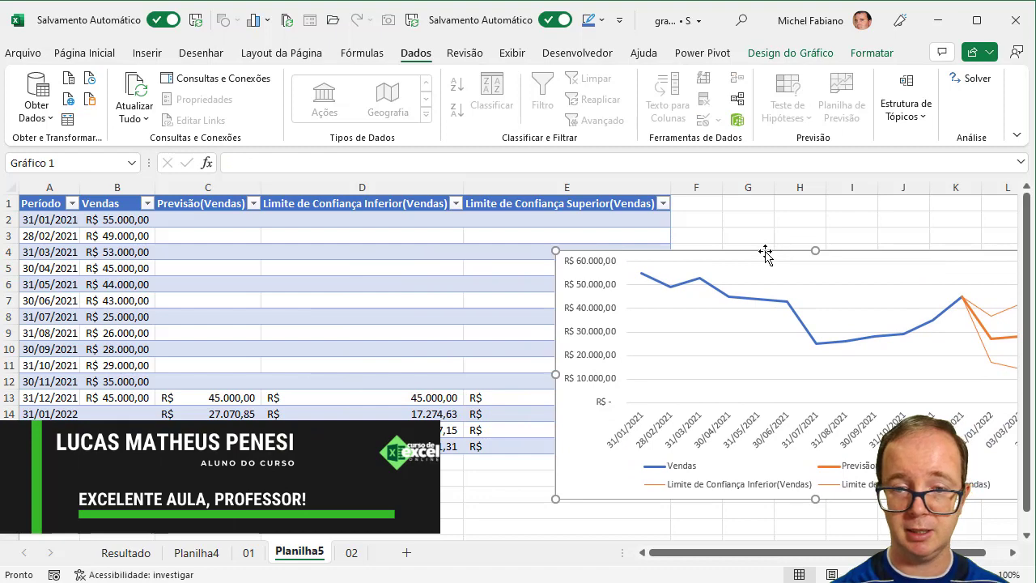
drag(765, 252, 920, 209)
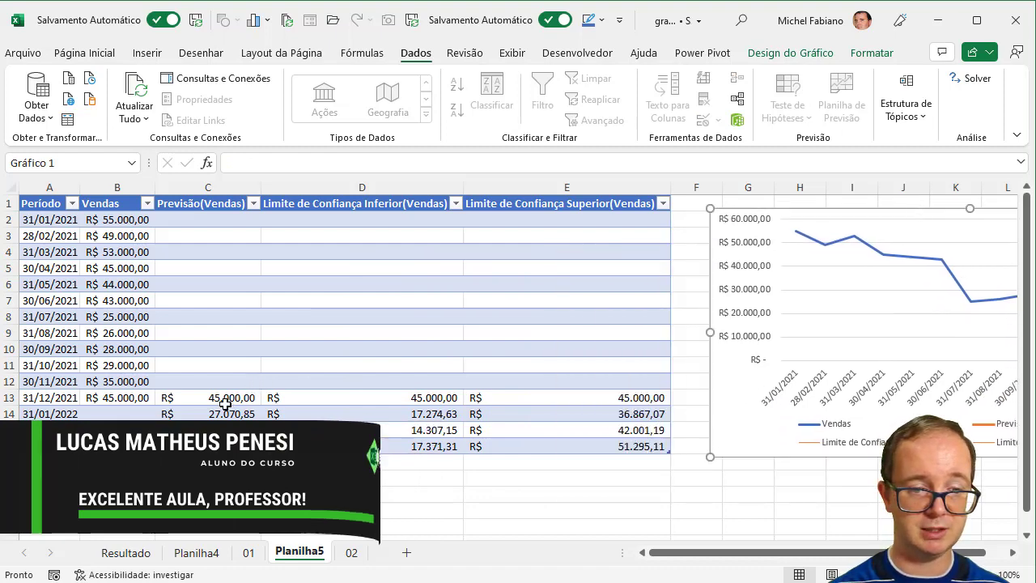